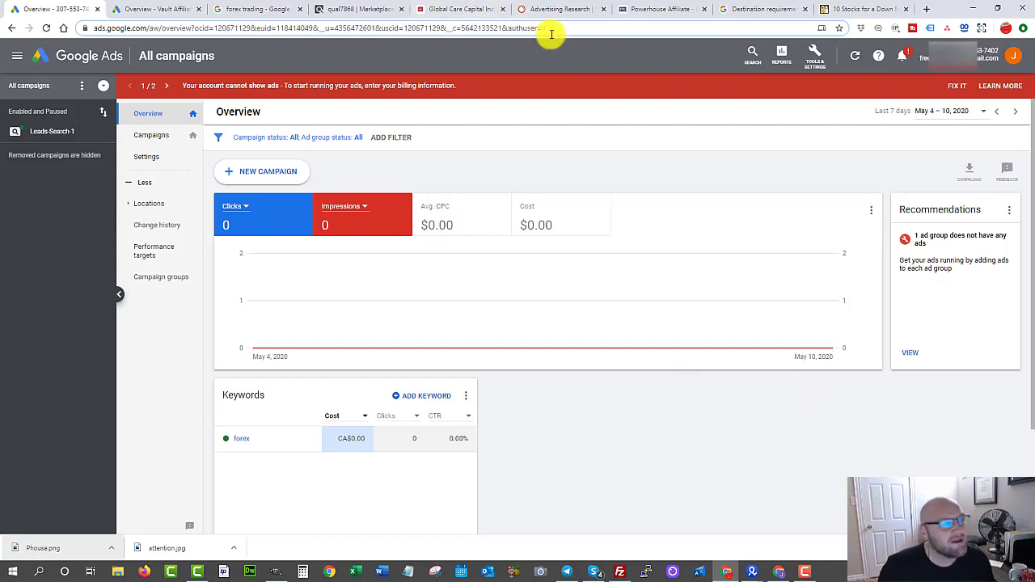
Step: Review the Google Ads destination requirements policy, focusing on the bridge page rule under Insufficient original content
click(772, 9)
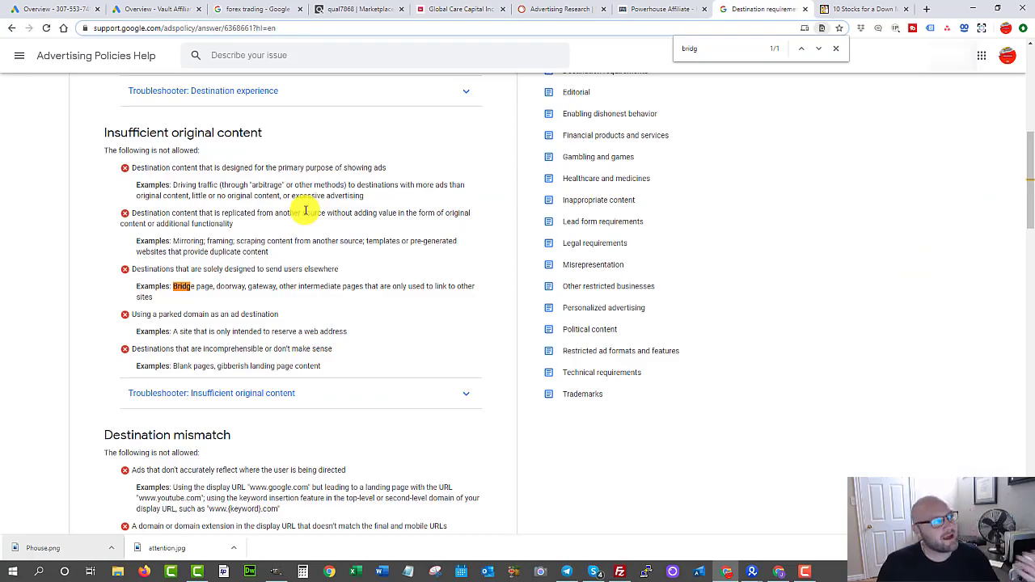
scroll(698, 247, up, 3)
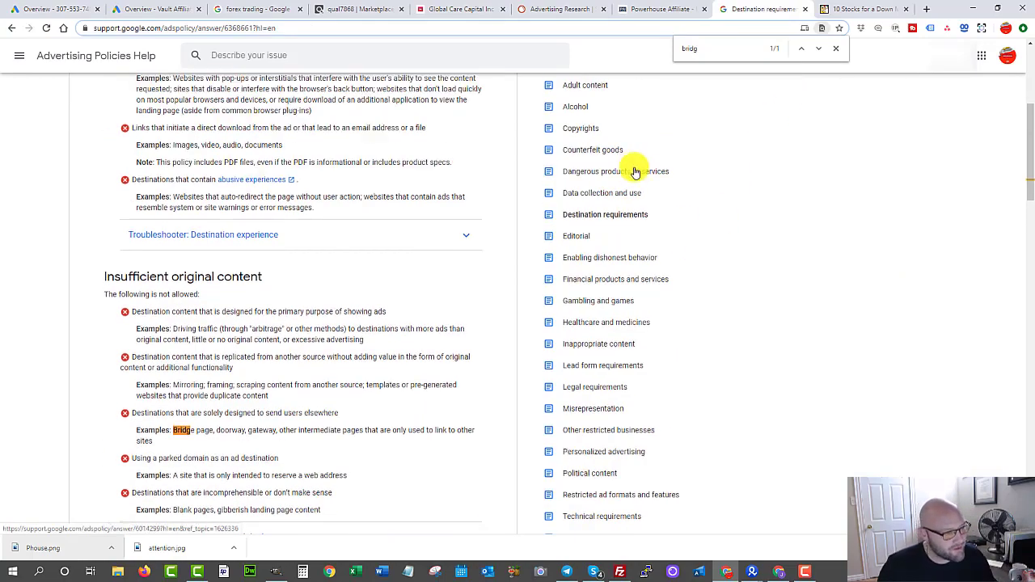
scroll(635, 175, up, 1)
scroll(621, 178, down, 1)
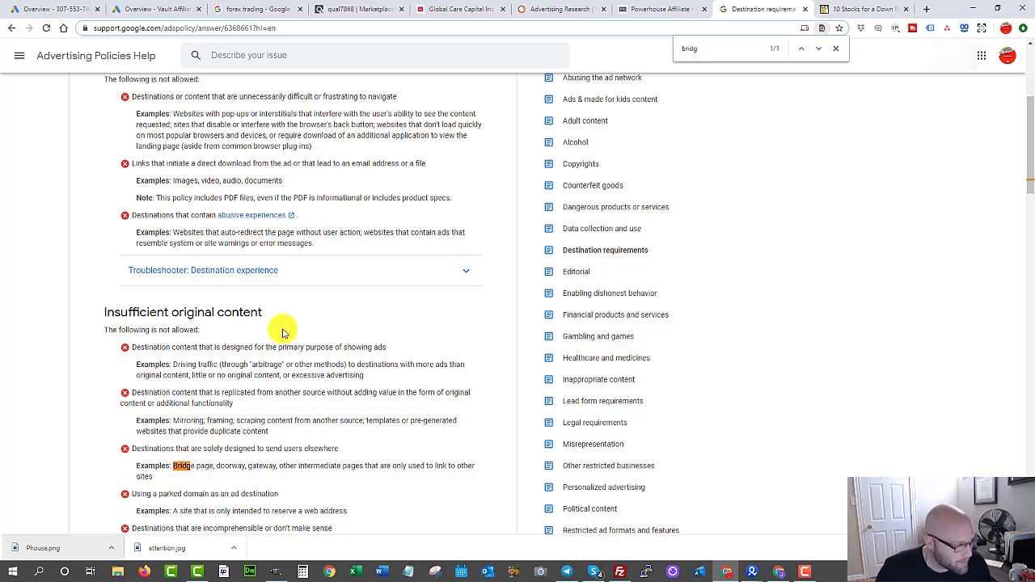
scroll(282, 330, down, 1)
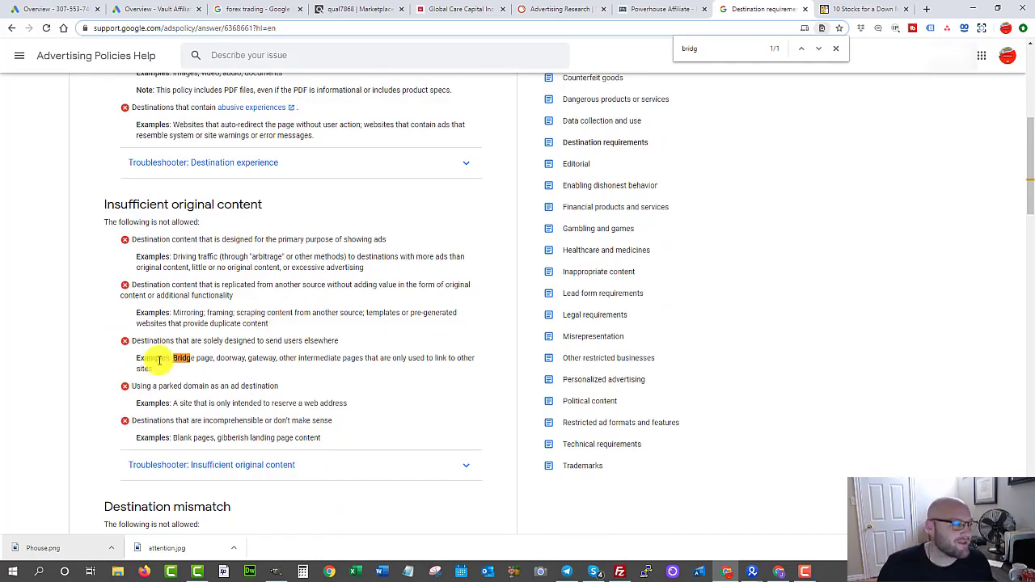
drag(135, 344, 277, 340)
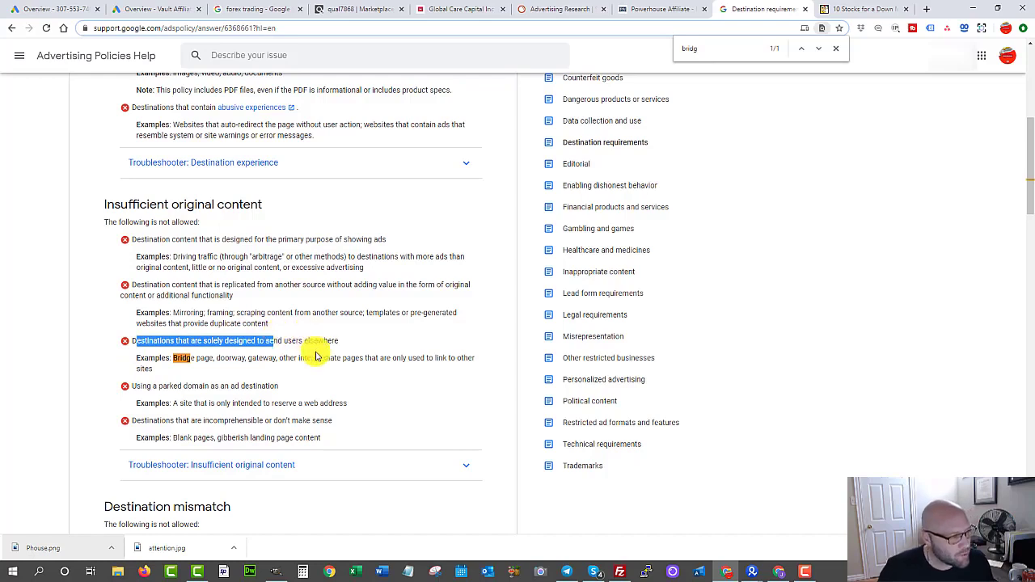
click(316, 339)
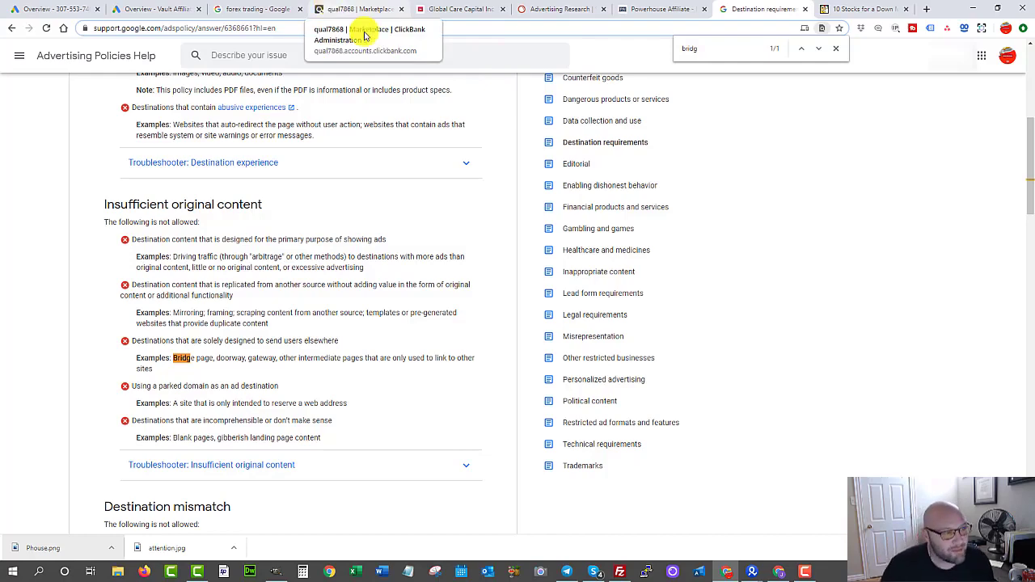
scroll(712, 316, up, 1)
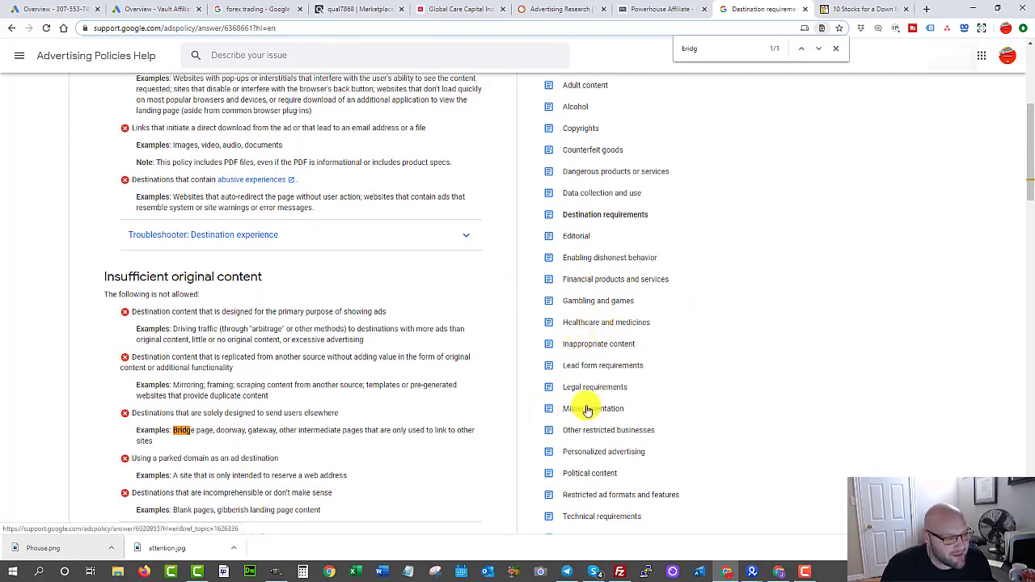
scroll(589, 456, down, 1)
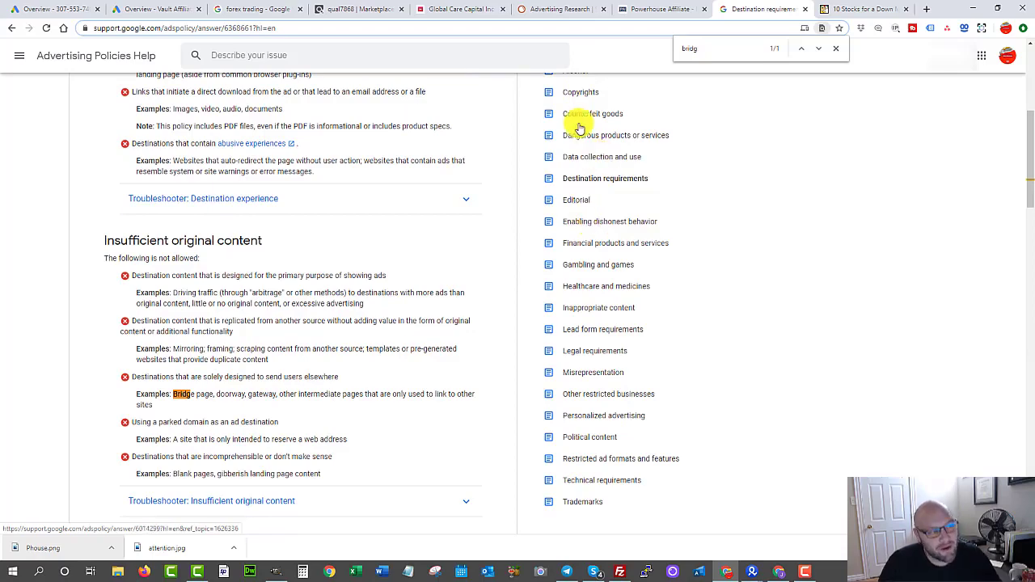
scroll(444, 194, up, 2)
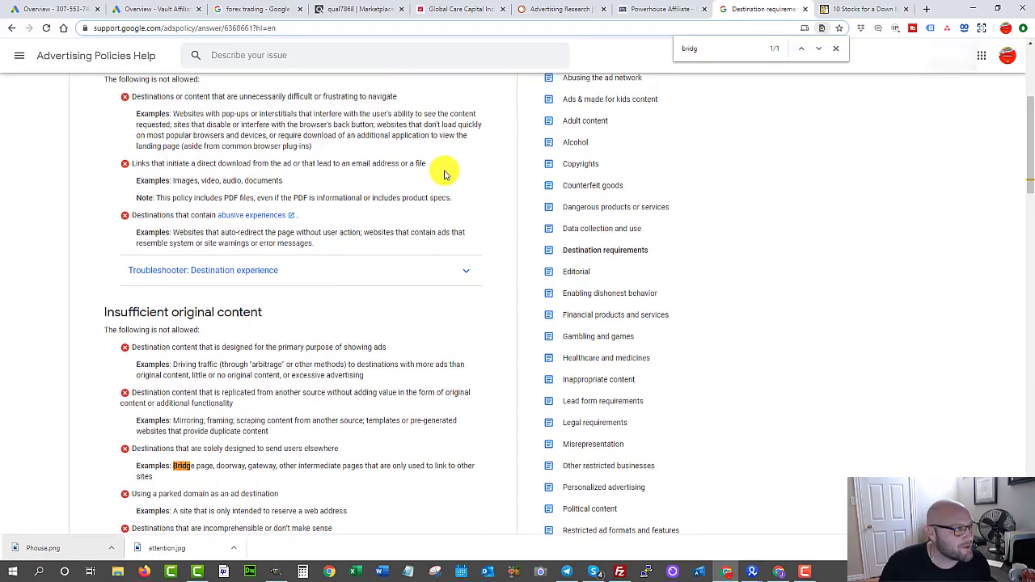
Step: Switch to the ClickBank marketplace and look through the Equities & Stocks offers, filters and product categories
click(346, 9)
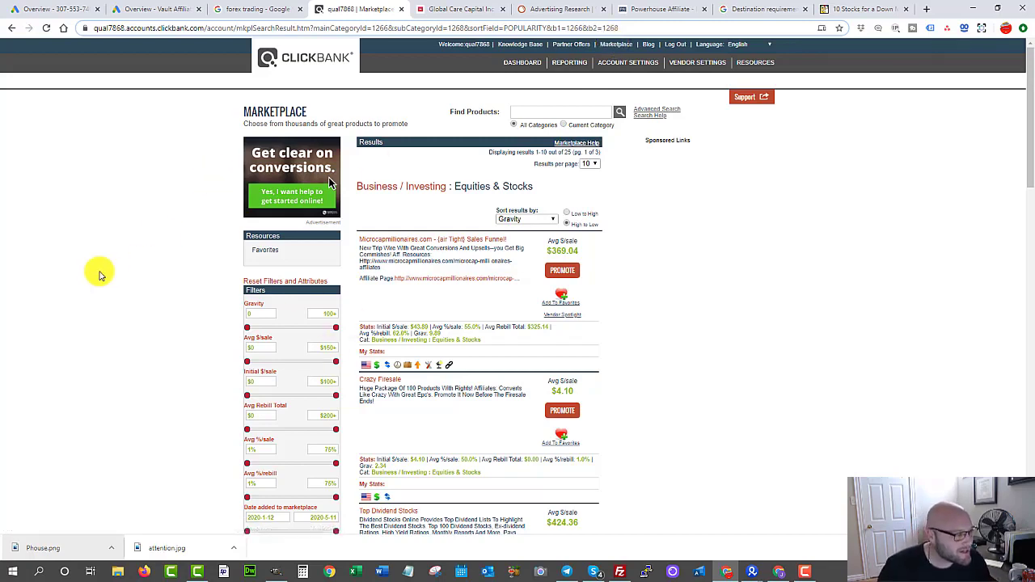
scroll(104, 278, down, 10)
scroll(109, 276, down, 7)
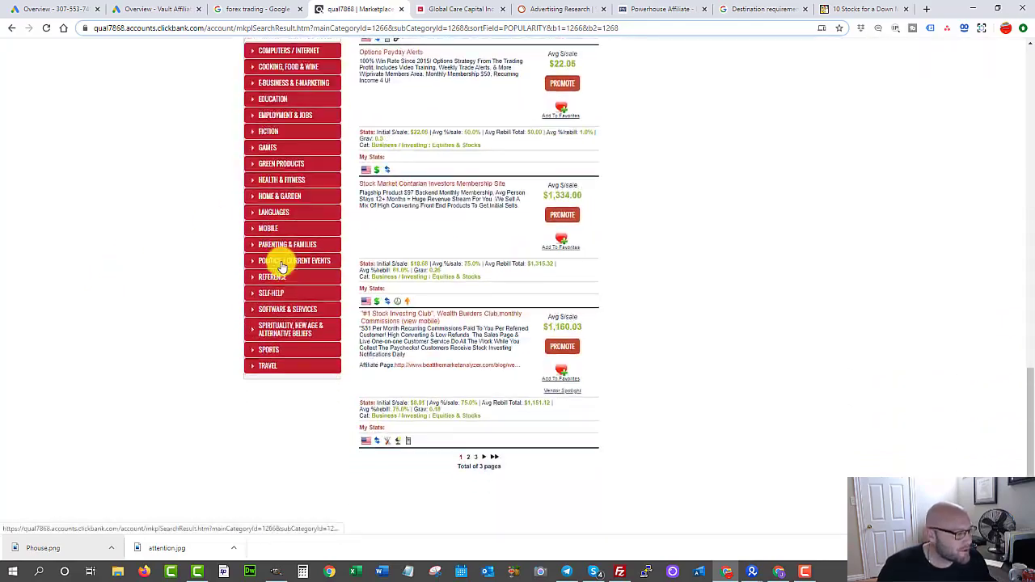
scroll(277, 266, up, 4)
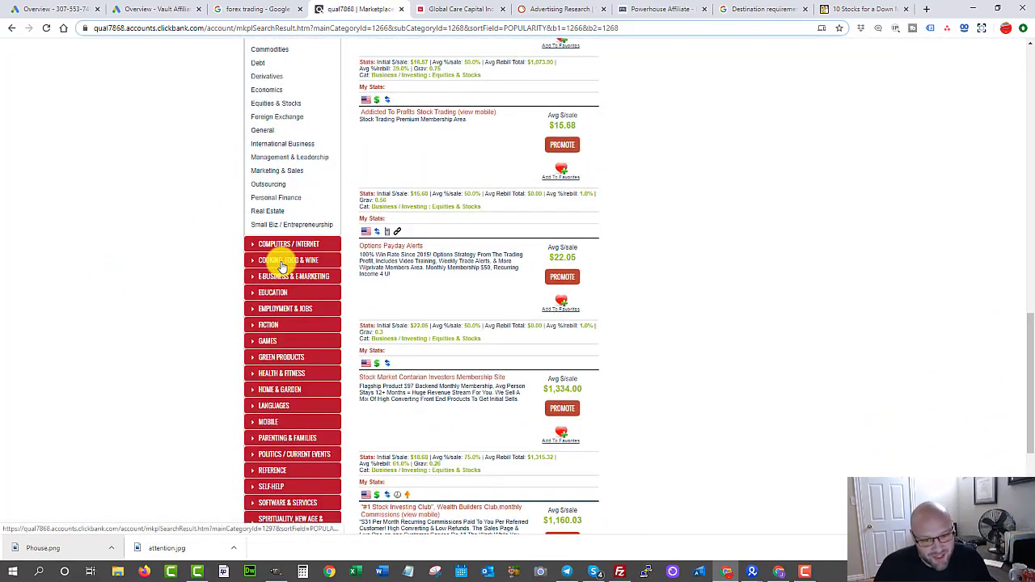
scroll(281, 266, down, 5)
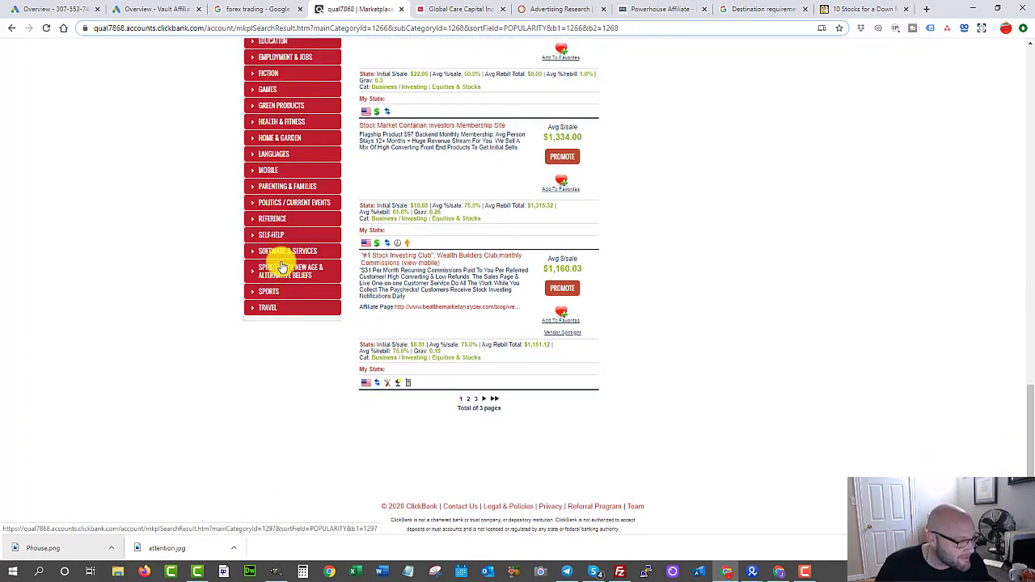
scroll(281, 266, up, 3)
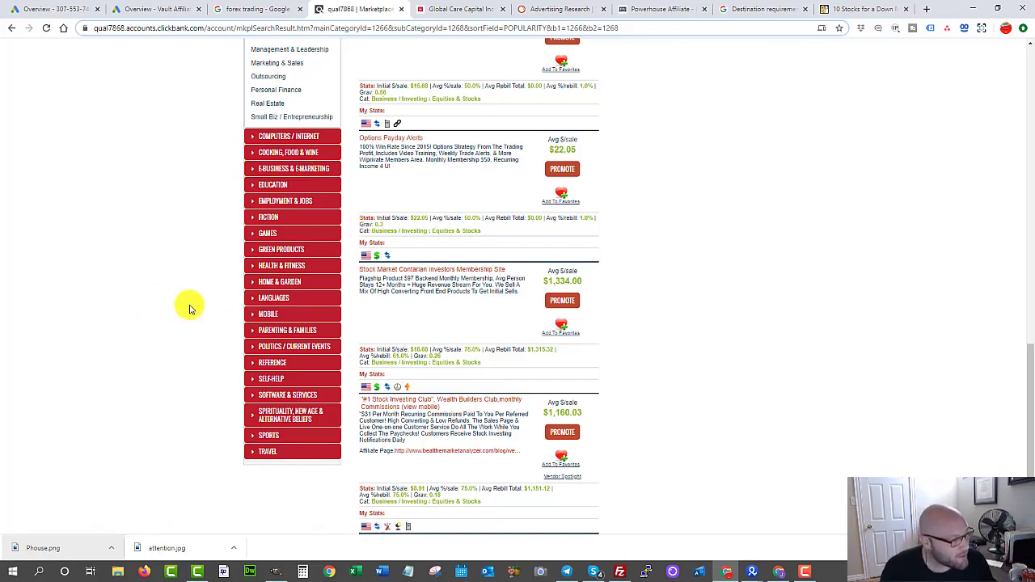
scroll(131, 301, up, 10)
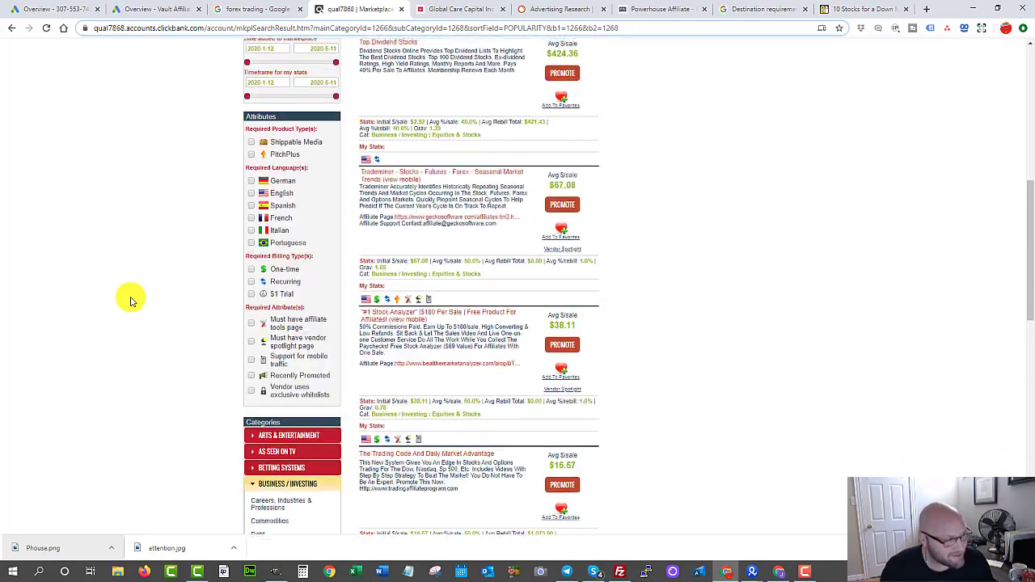
scroll(162, 307, down, 5)
scroll(138, 306, up, 5)
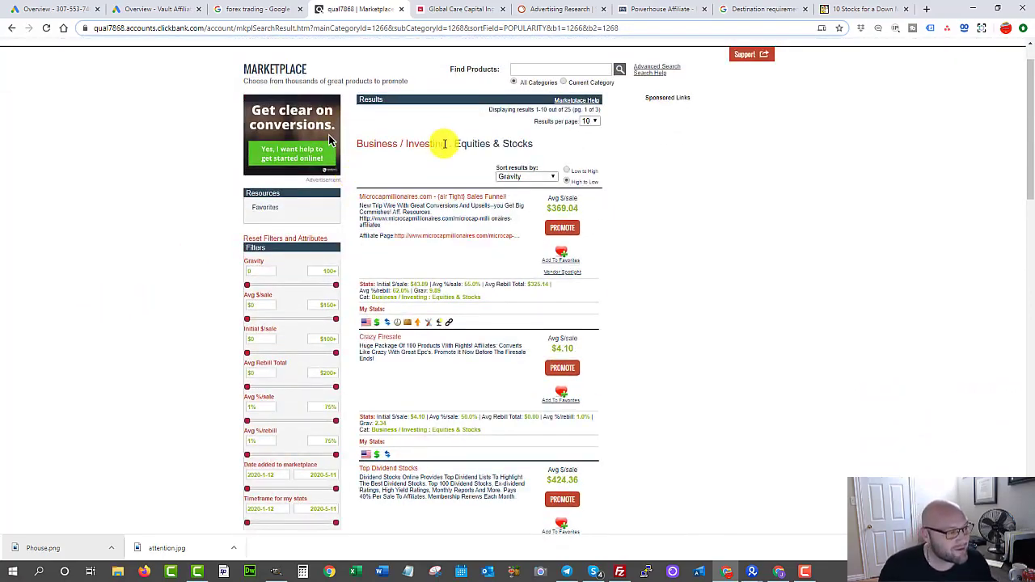
Step: Check the available sort options for the results and examine the average earnings per sale of the Microcapmillionaires.com offer
click(522, 177)
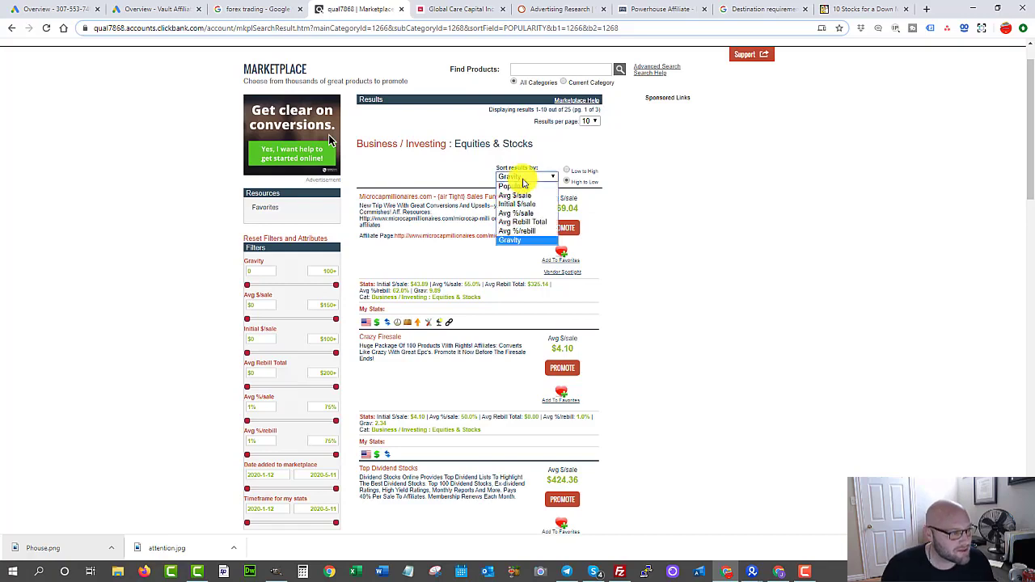
click(597, 198)
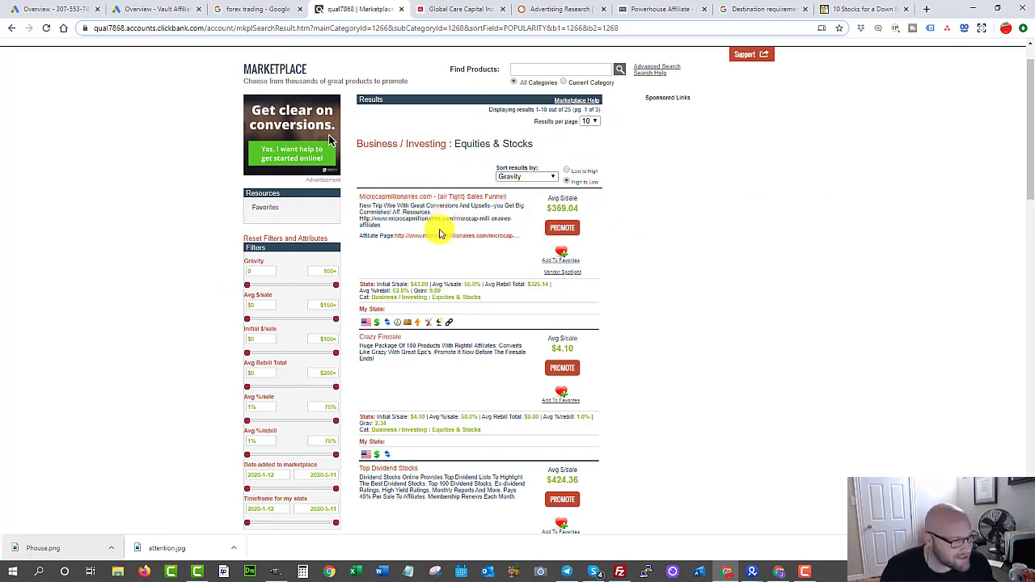
double_click(566, 207)
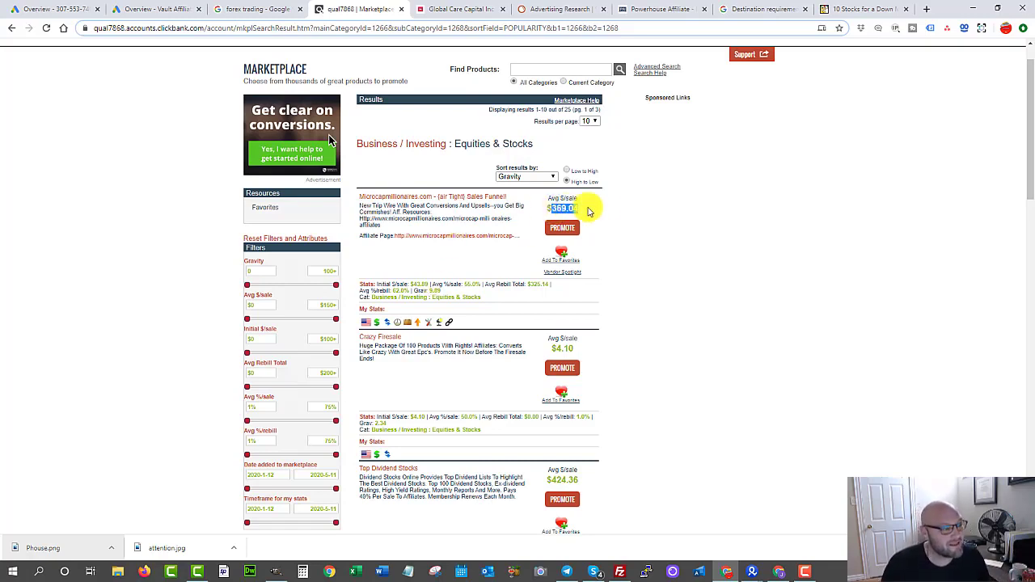
click(638, 203)
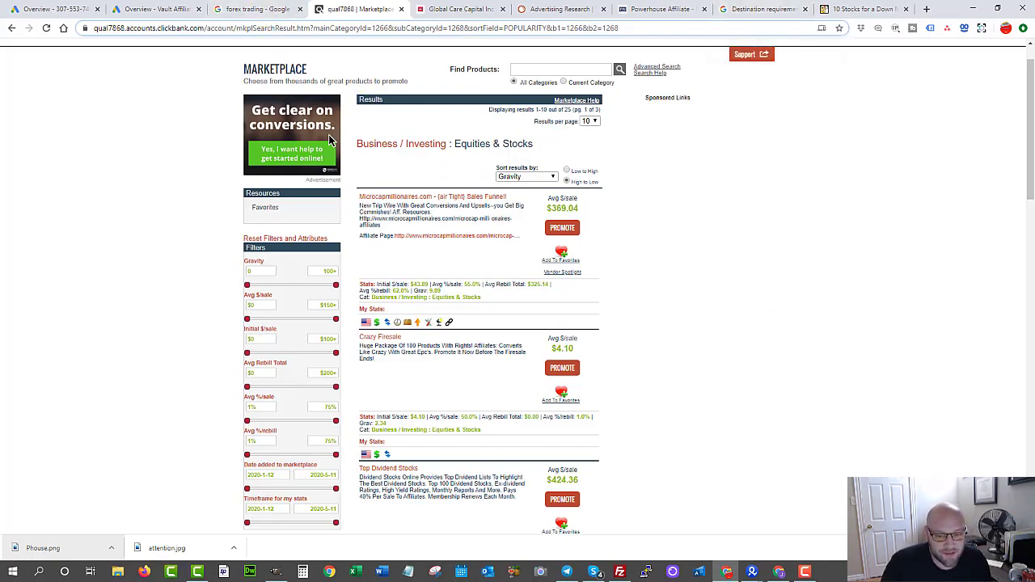
Step: Review the Google results for "investing guide" and open the Motley Fool Canada ad about investing in a down market
key(ctrl+9)
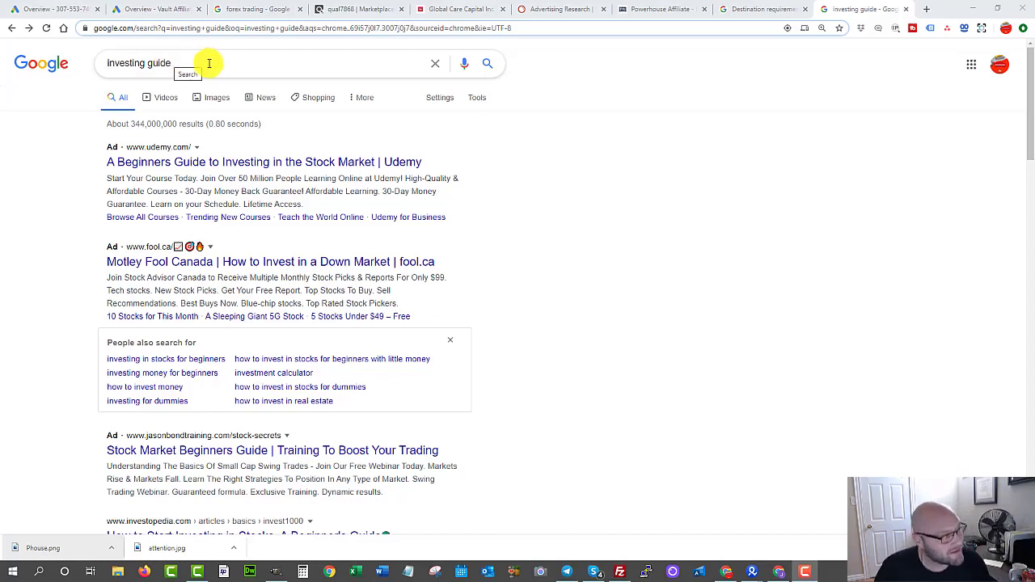
drag(208, 62, 86, 63)
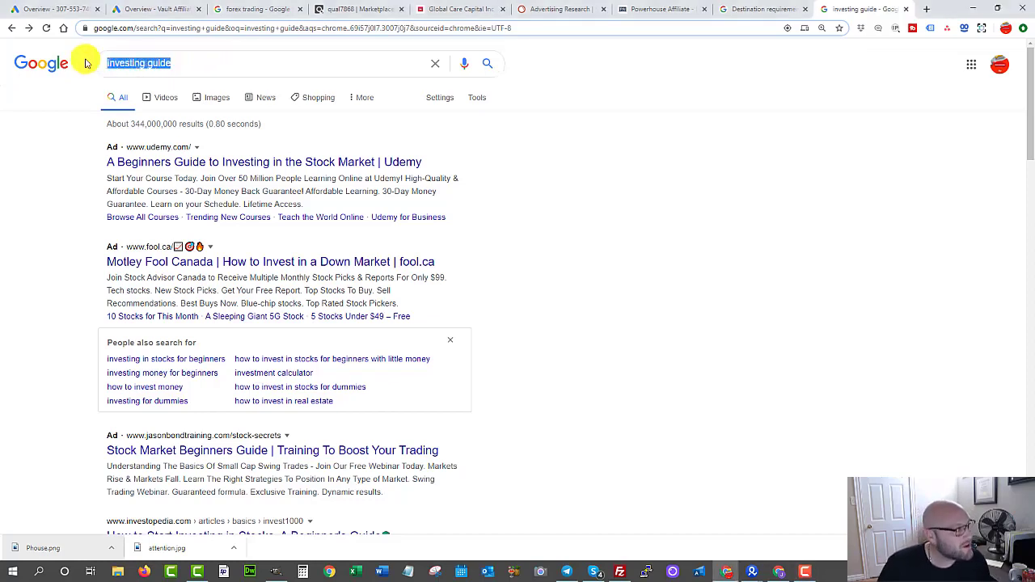
click(139, 62)
click(605, 190)
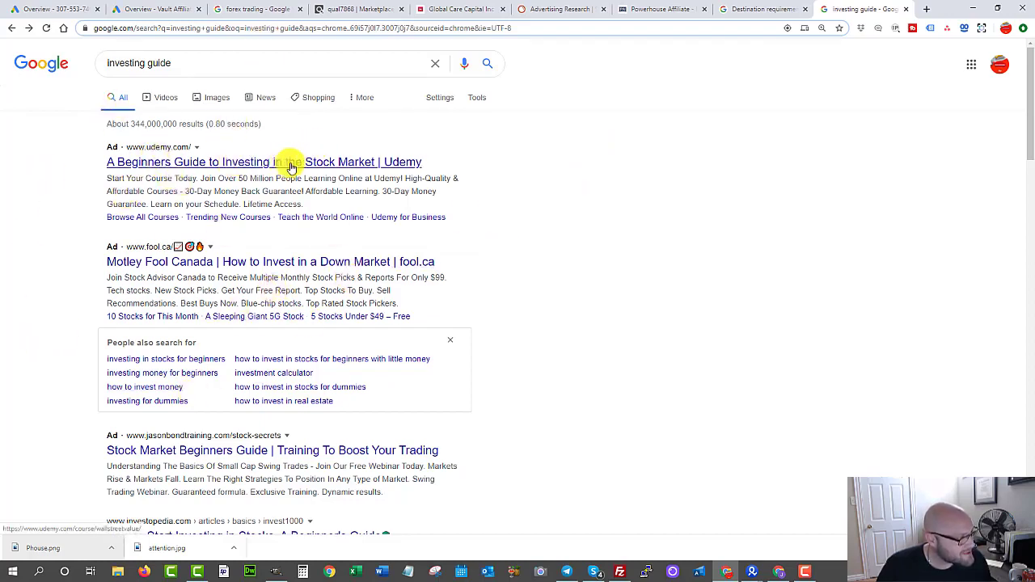
click(177, 263)
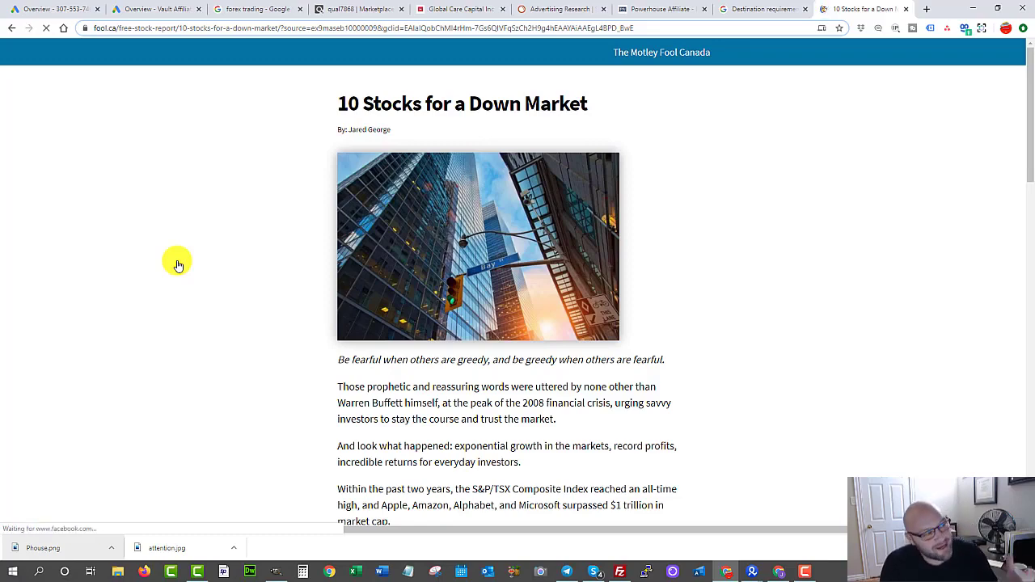
Step: Read through the Motley Fool landing page from its introduction to the email sign-up form
scroll(316, 186, down, 2)
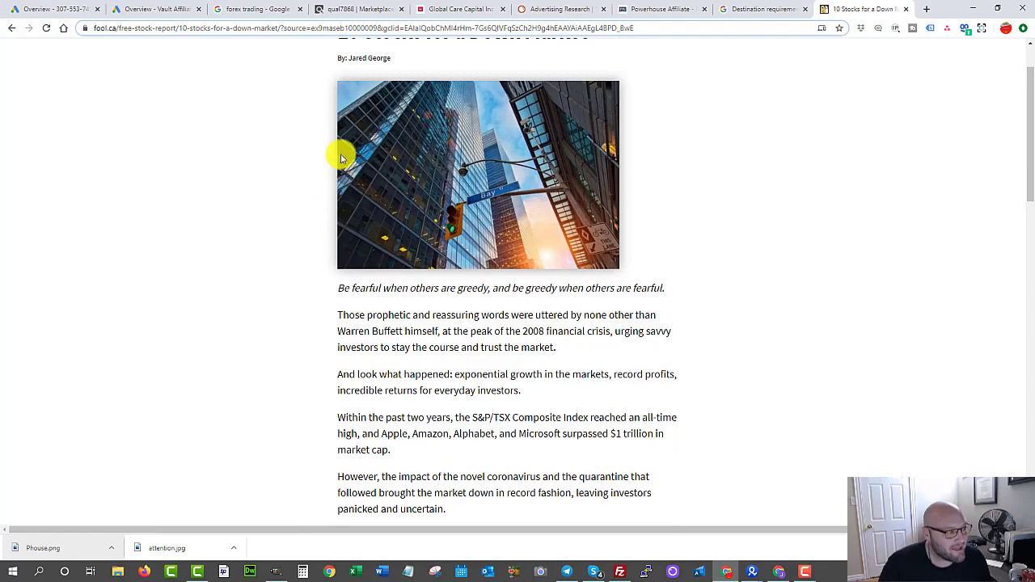
scroll(340, 155, down, 3)
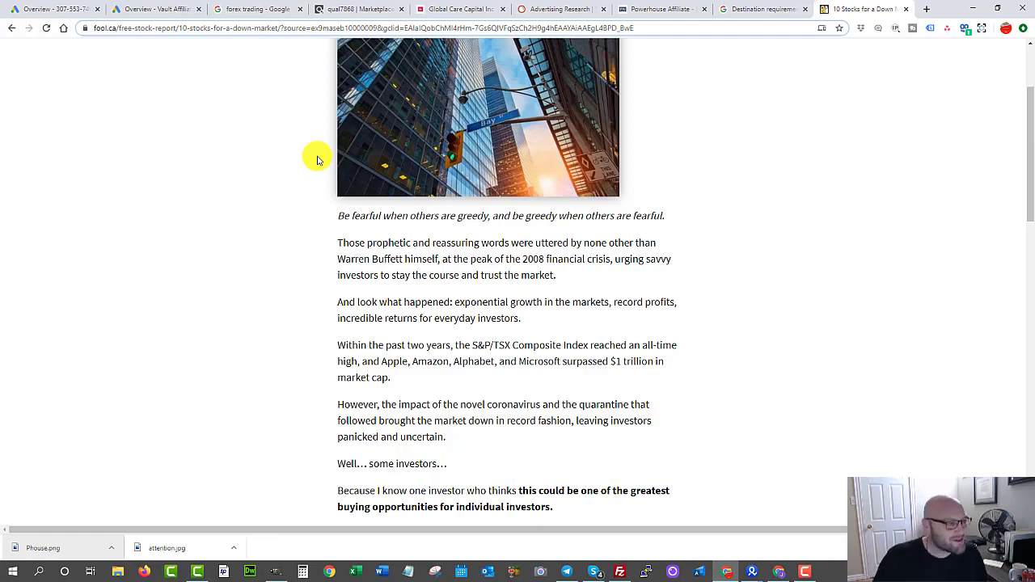
scroll(315, 159, down, 5)
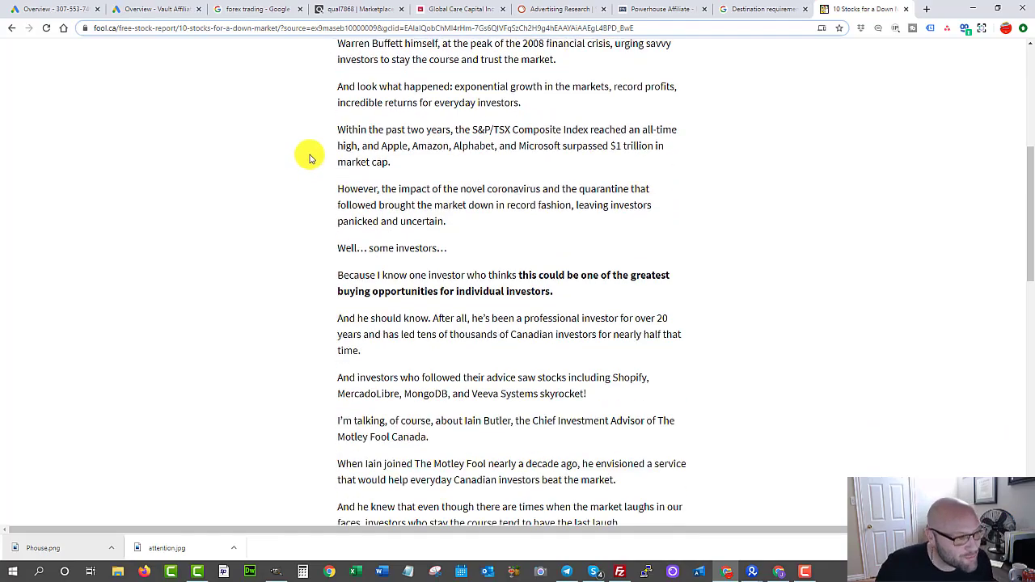
scroll(309, 158, down, 8)
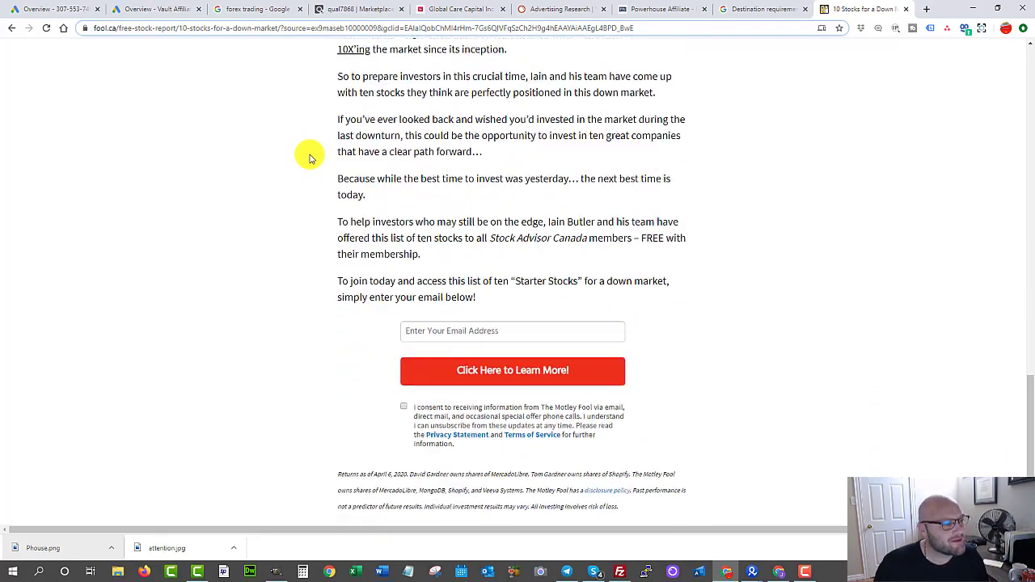
scroll(310, 158, up, 4)
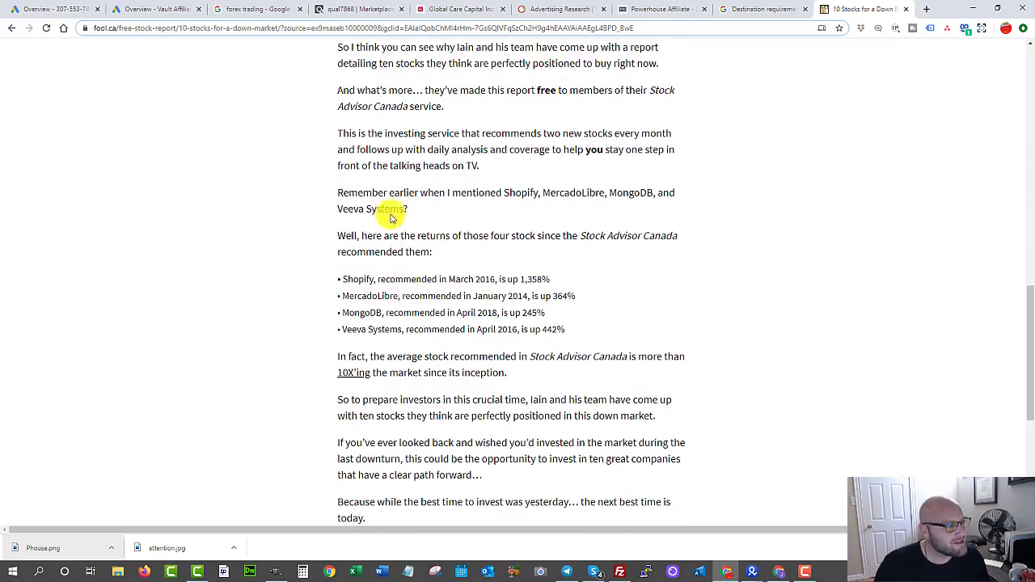
scroll(395, 227, down, 1)
scroll(395, 232, down, 3)
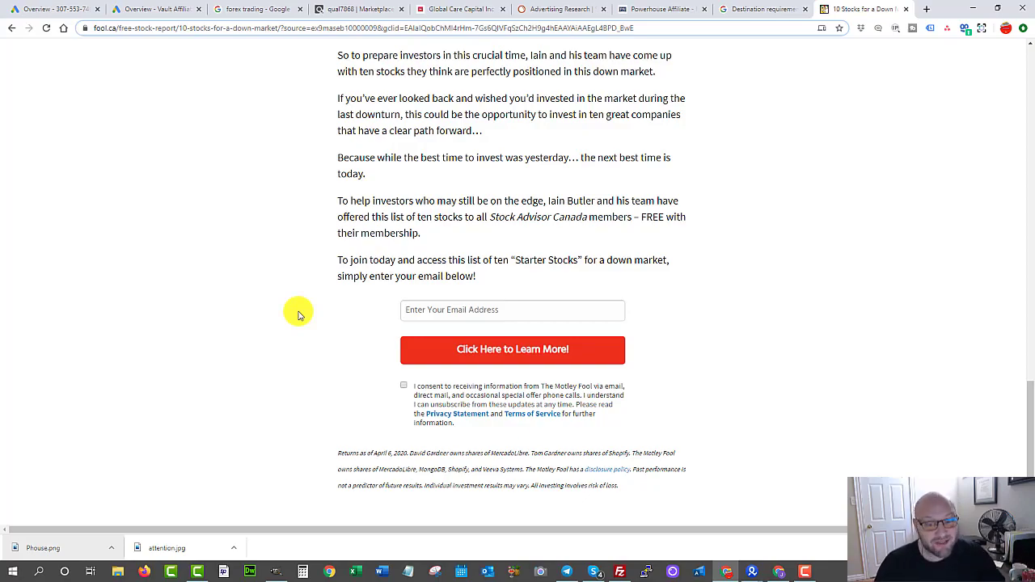
scroll(180, 254, up, 15)
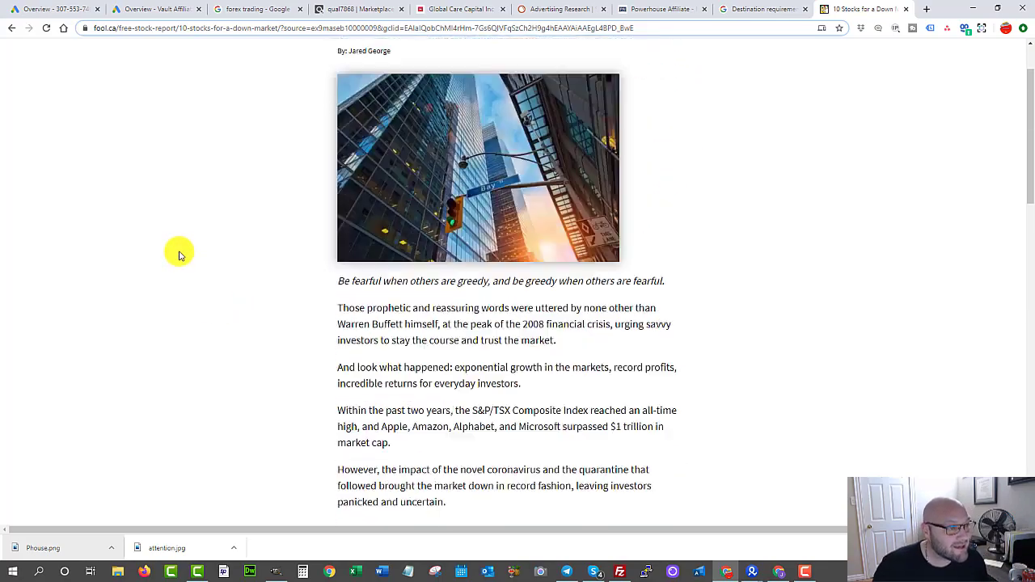
scroll(180, 252, up, 1)
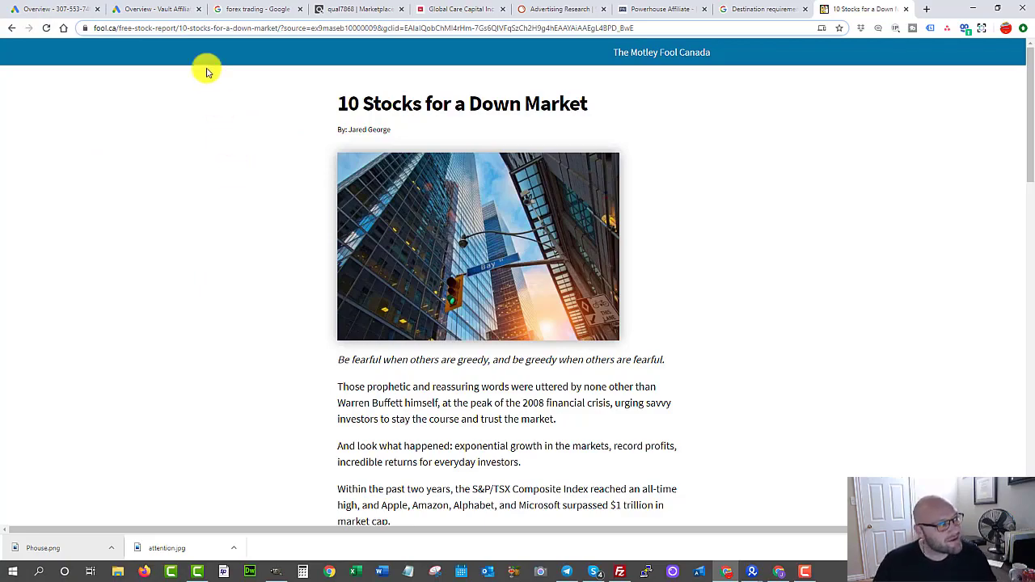
Step: Re-examine the landing page's body text and highlight its headline "10 Stocks for a Down Market"
scroll(246, 215, down, 7)
scroll(246, 215, down, 4)
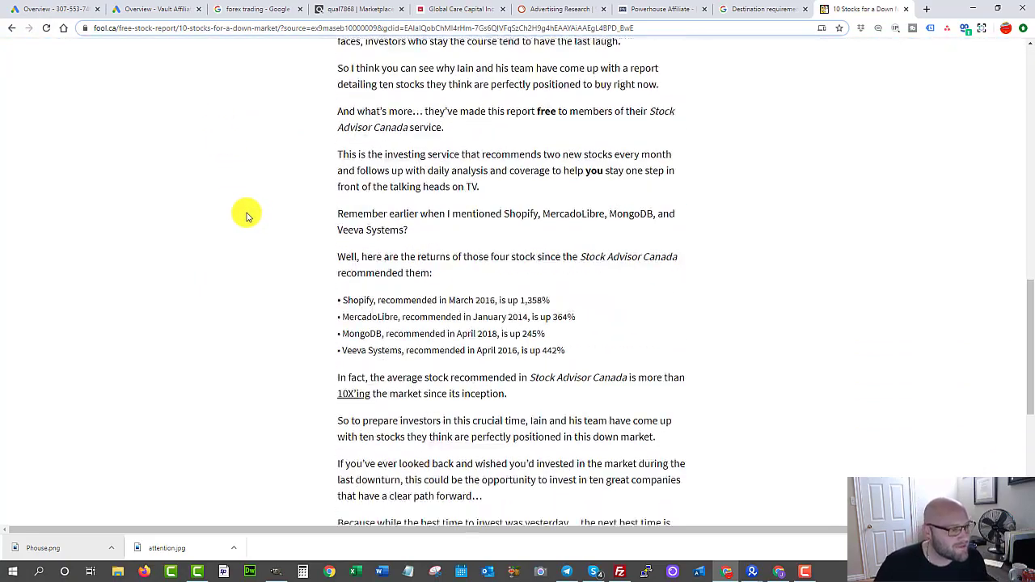
scroll(248, 215, up, 8)
scroll(251, 215, up, 3)
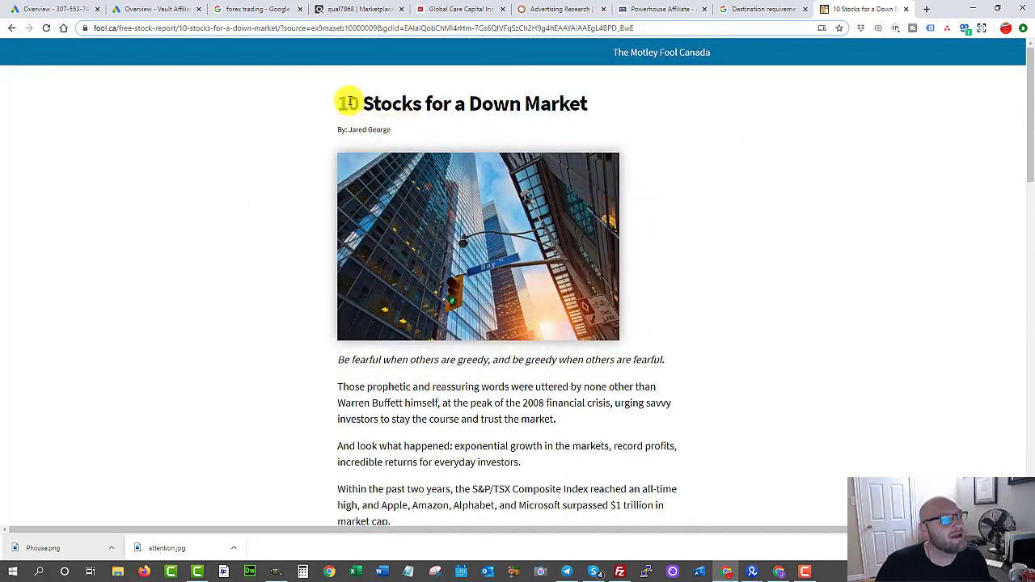
drag(349, 104, 553, 103)
click(632, 118)
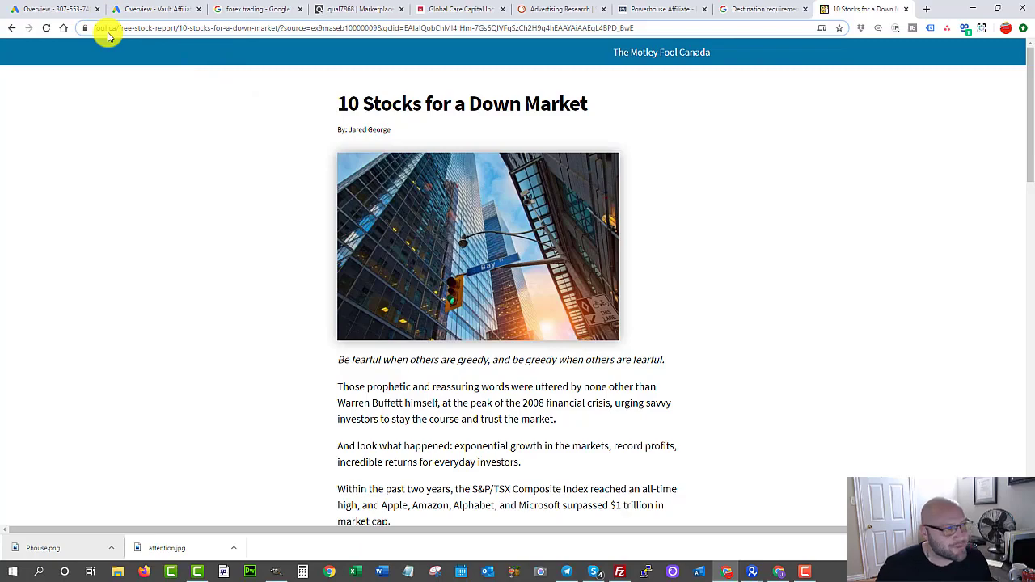
Step: Switch to SEMrush and look up the ad copies for fool.ca in Advertising Research, using the Canada database
click(556, 10)
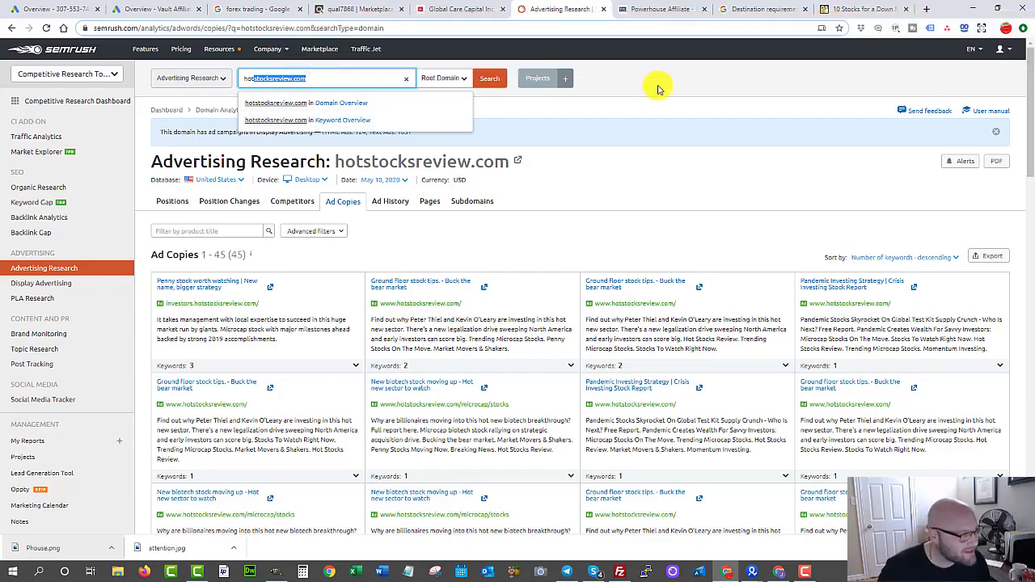
click(627, 117)
click(307, 83)
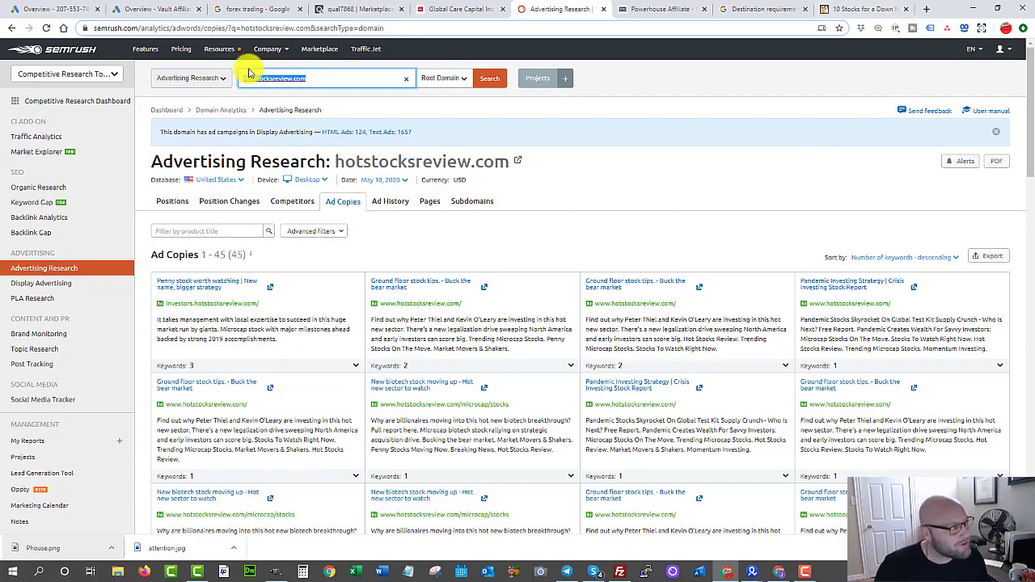
text(fool.ca)
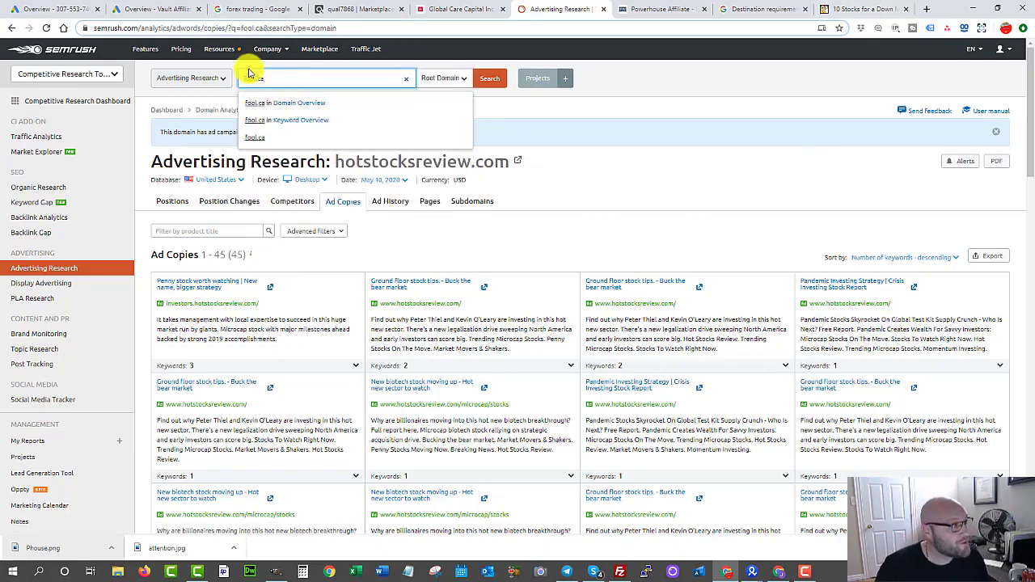
key(Return)
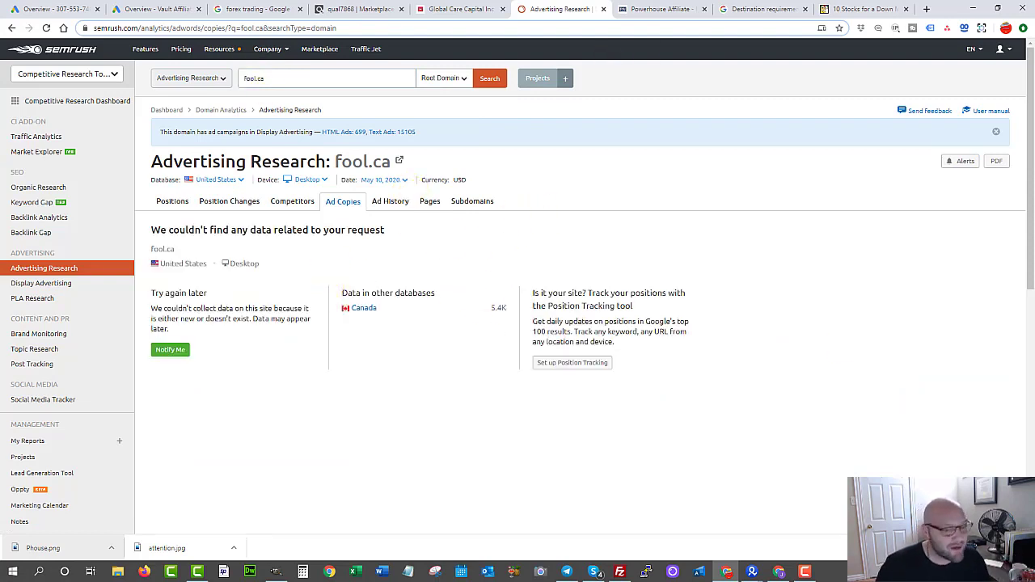
click(364, 307)
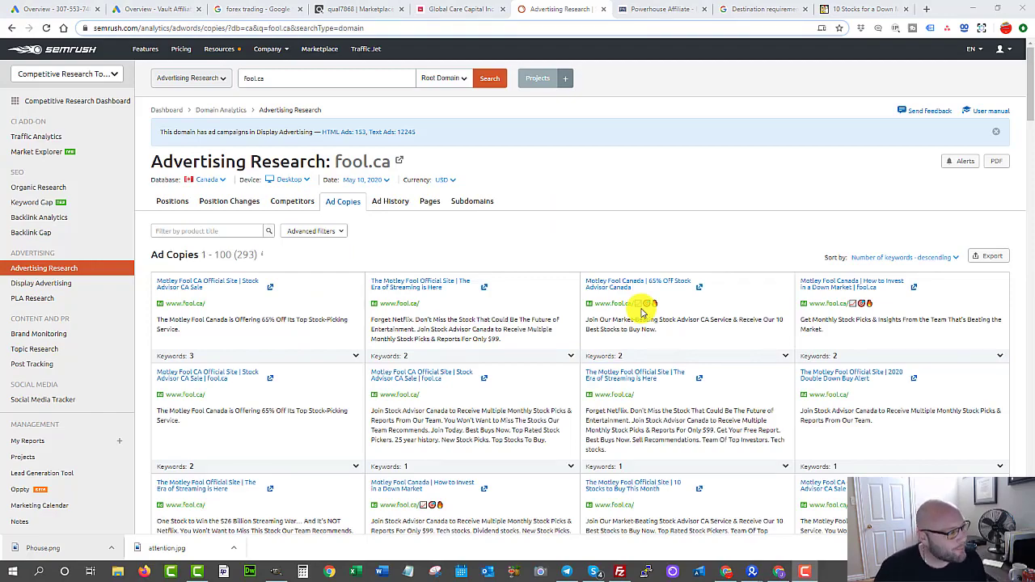
Step: Examine the headlines and descriptions of the Motley Fool ad copies found for fool.ca
scroll(588, 283, down, 3)
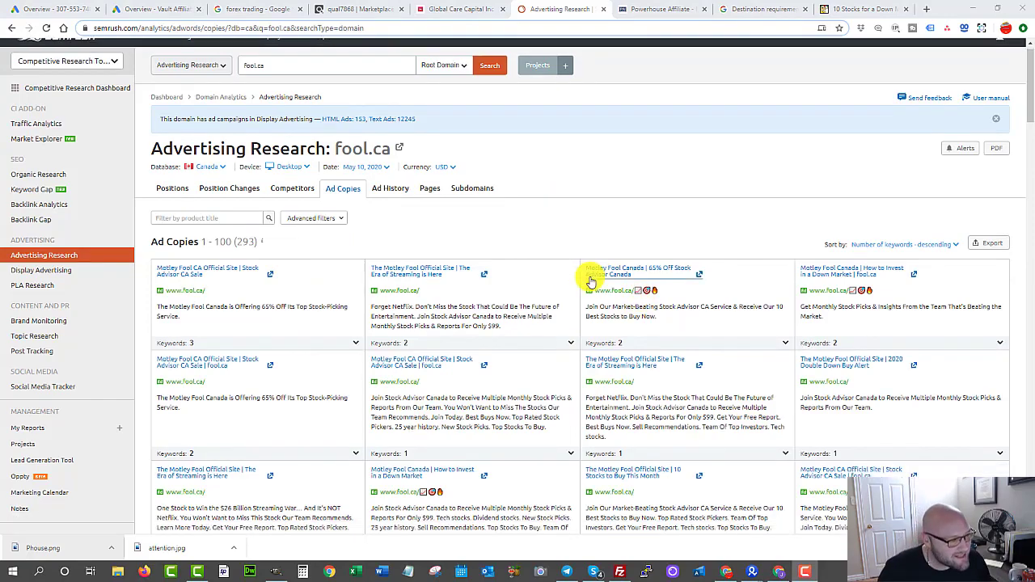
scroll(586, 285, down, 5)
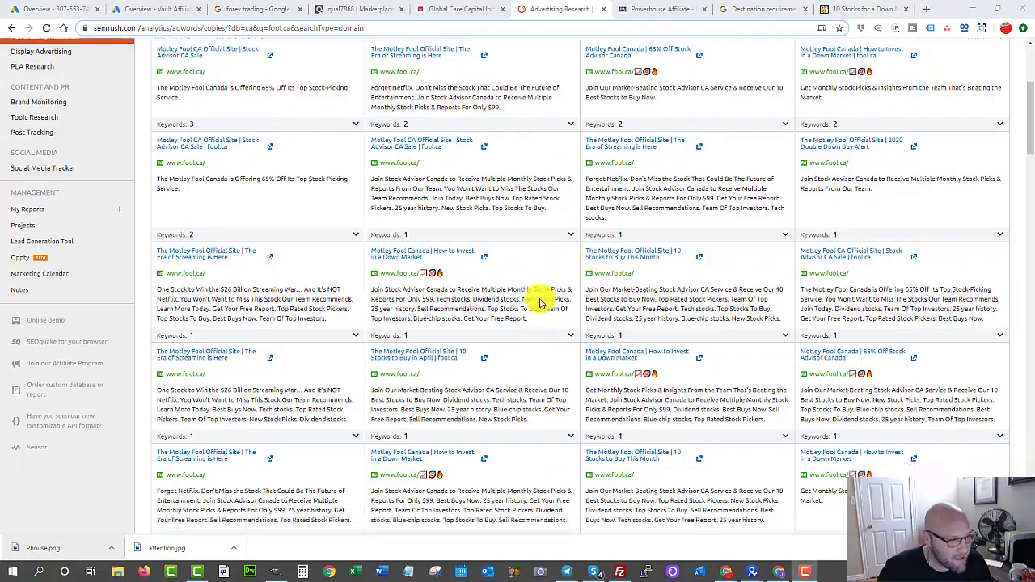
scroll(540, 301, down, 10)
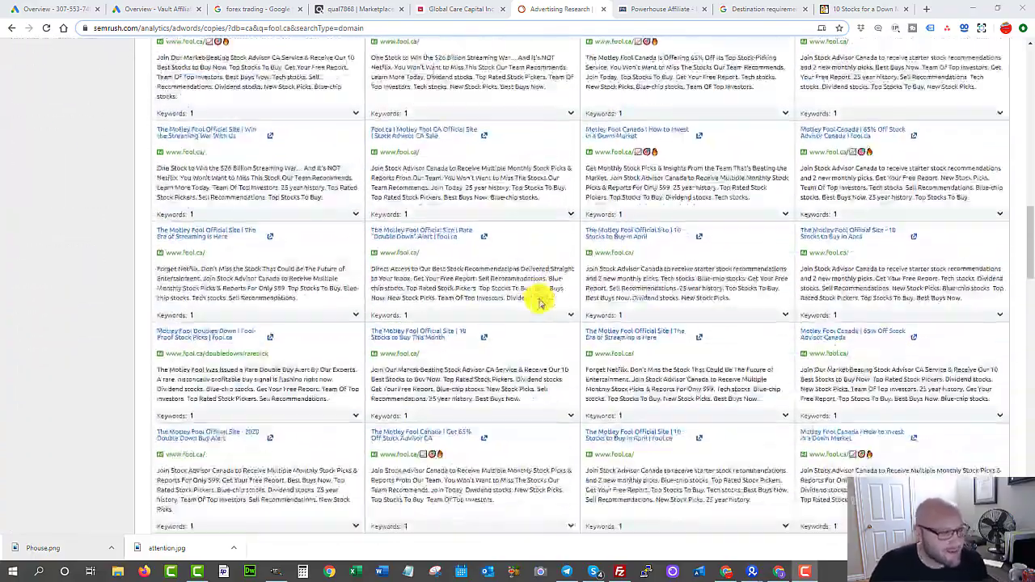
scroll(540, 299, down, 10)
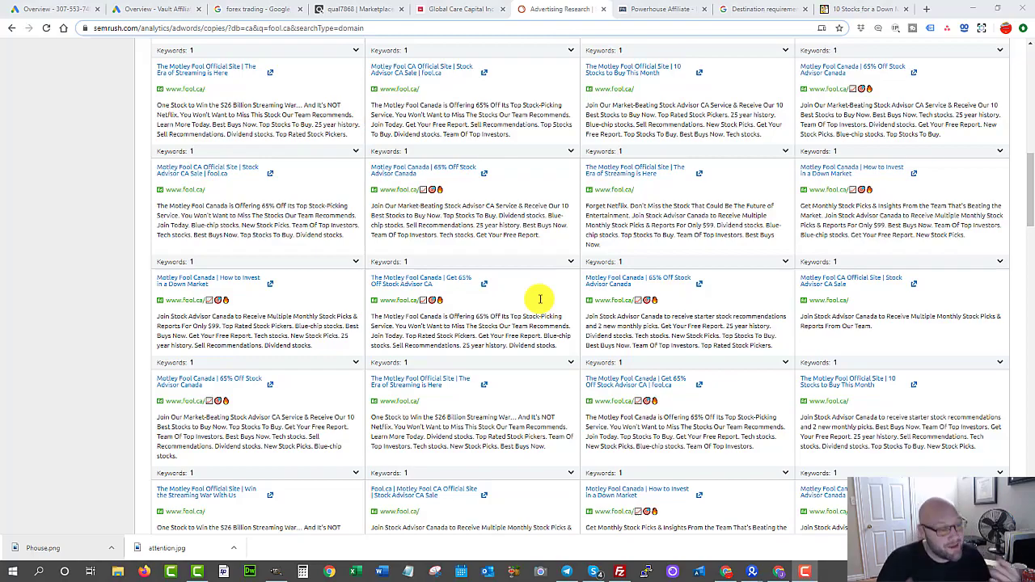
scroll(631, 283, up, 15)
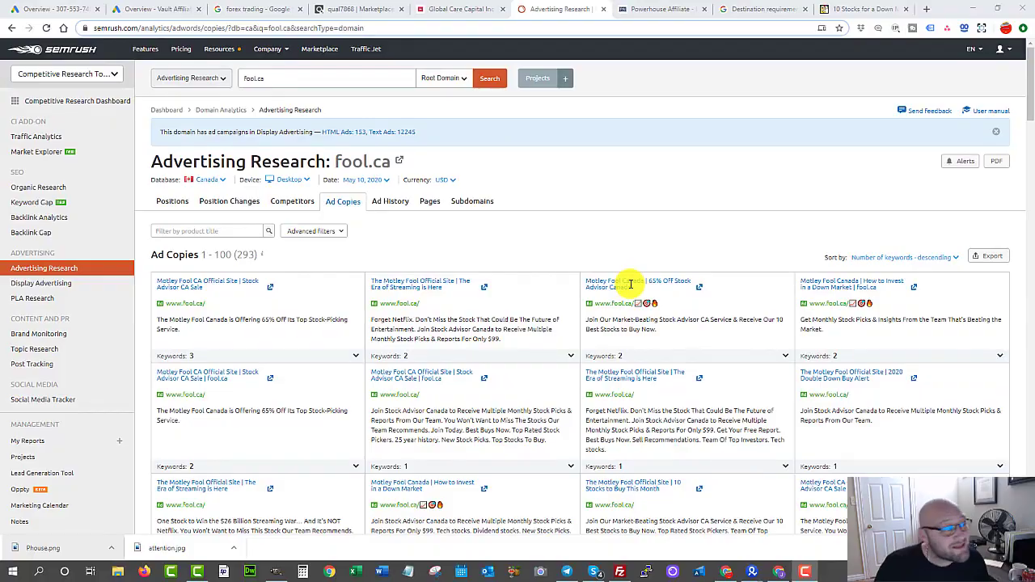
scroll(527, 296, down, 10)
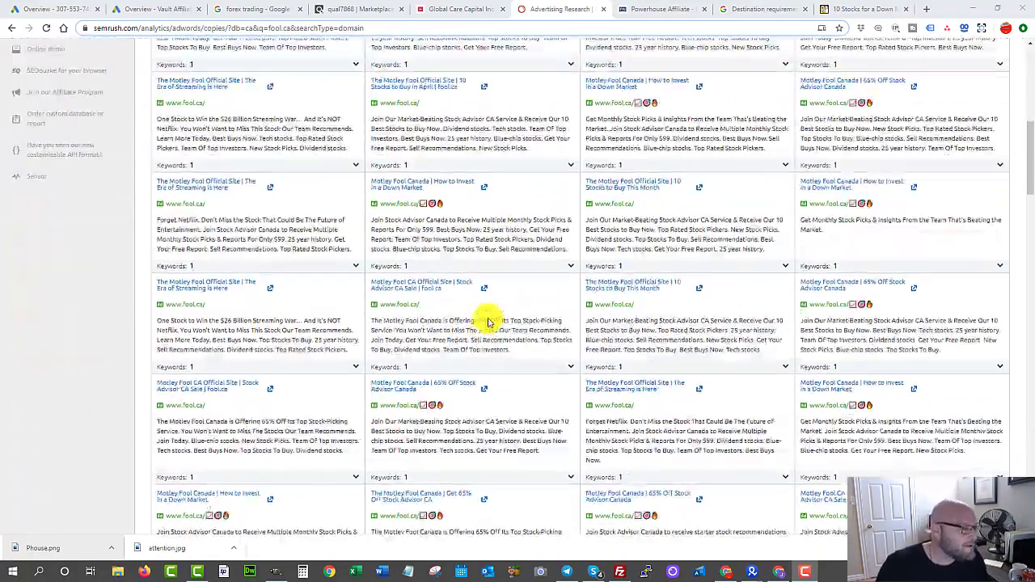
scroll(493, 317, down, 5)
scroll(490, 322, up, 5)
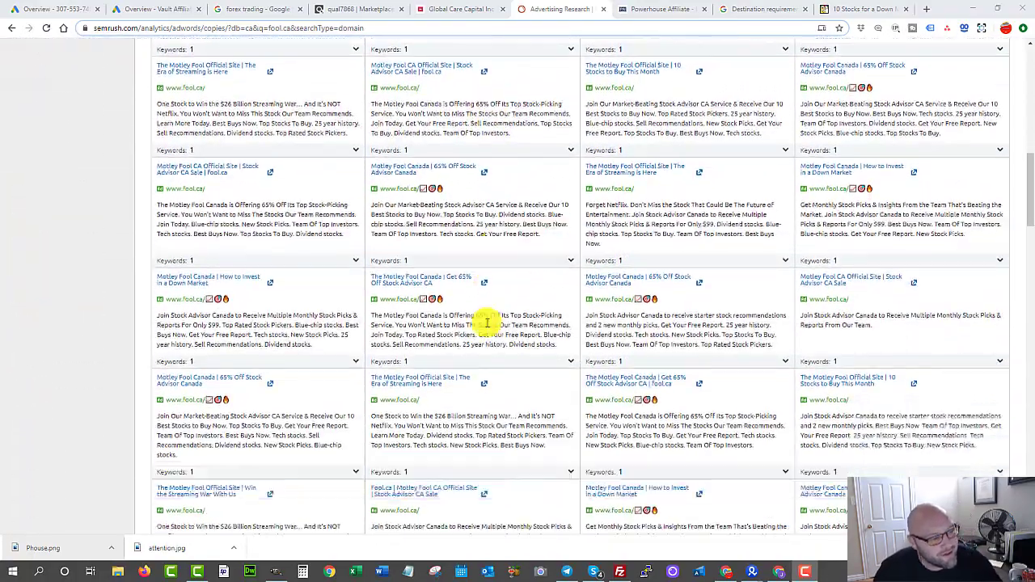
scroll(485, 326, up, 10)
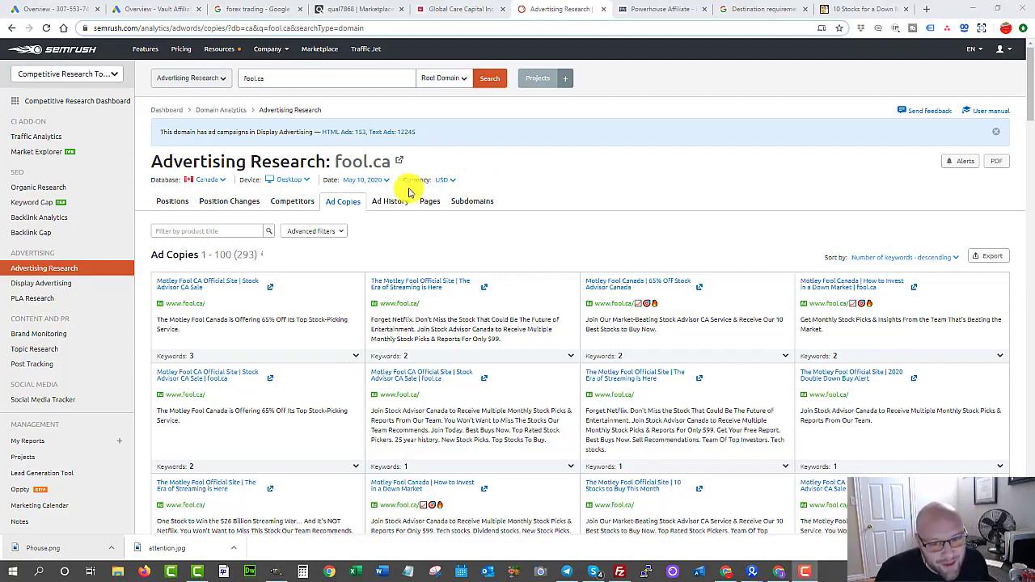
Step: Review the paid search positions for fool.ca and select all keywords in the list
click(66, 11)
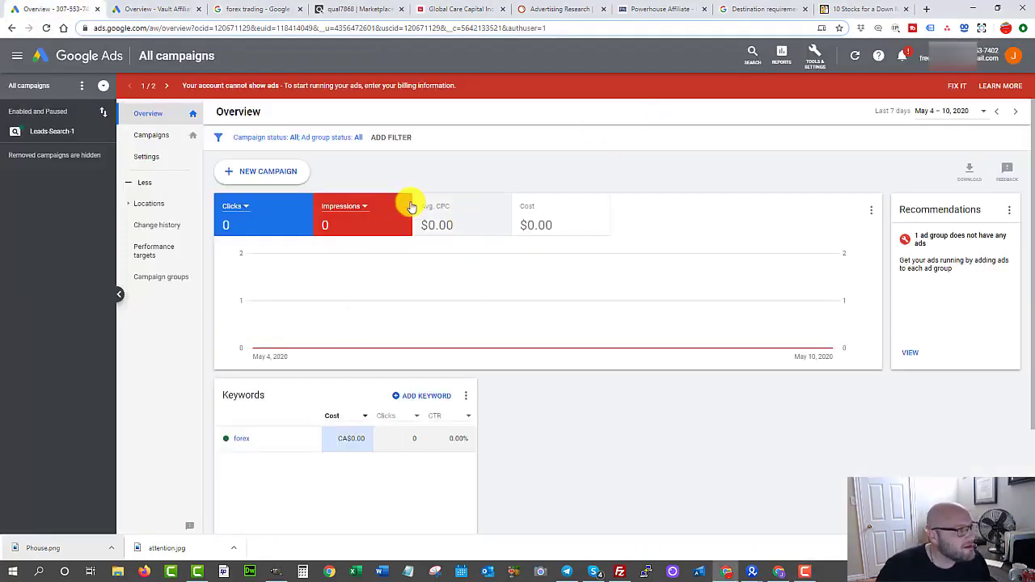
click(537, 7)
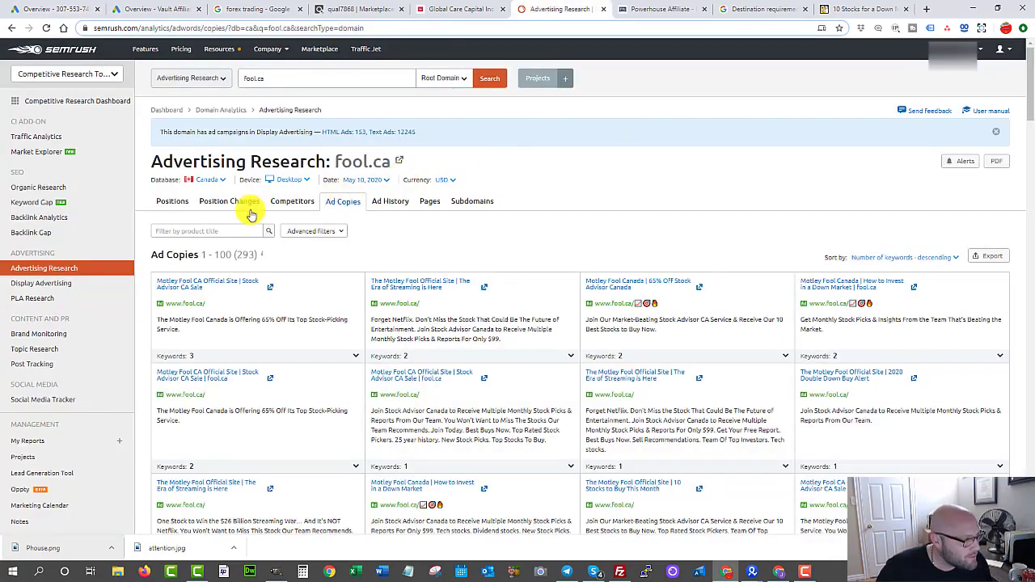
click(162, 204)
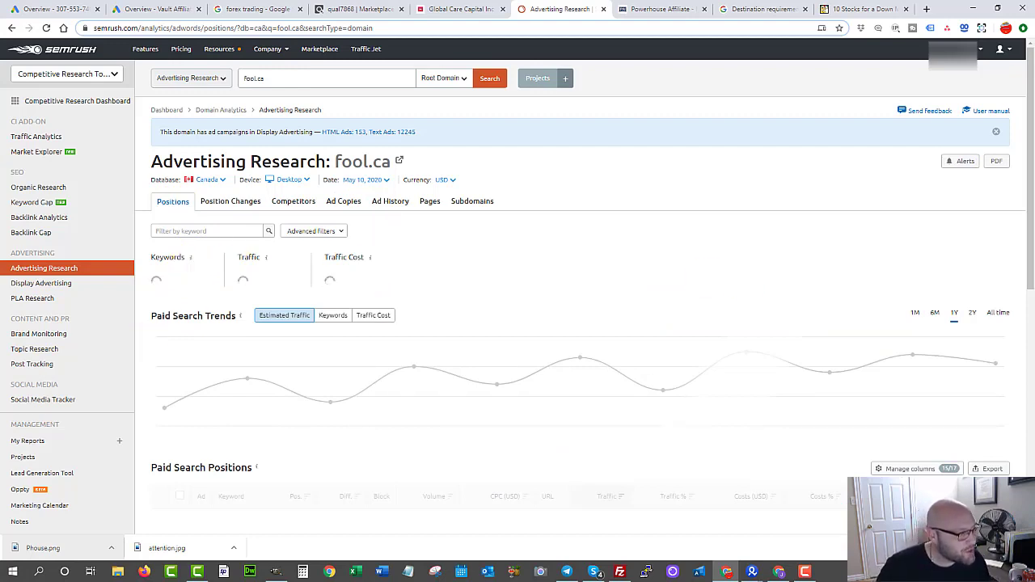
scroll(351, 339, down, 3)
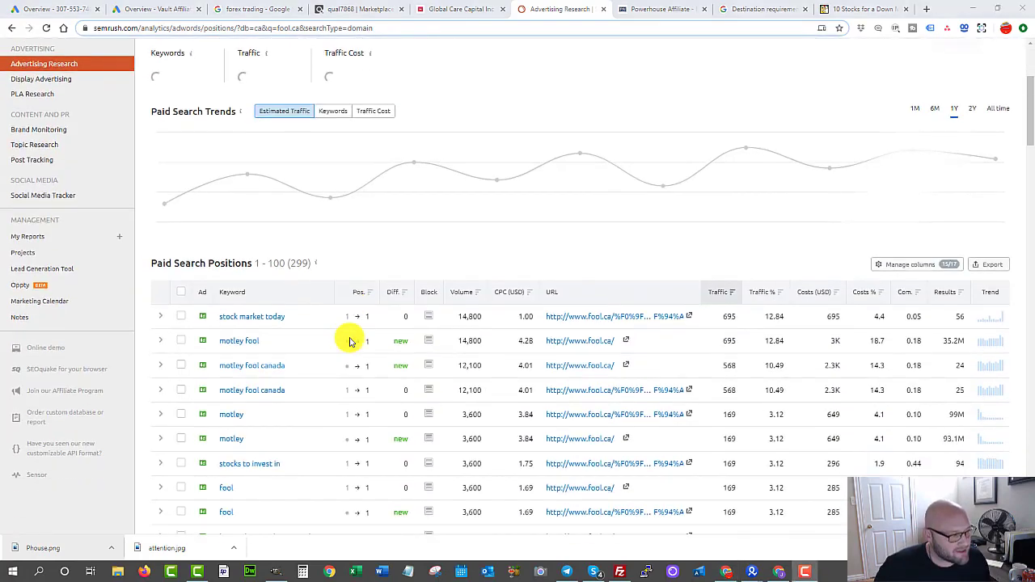
scroll(364, 299, down, 1)
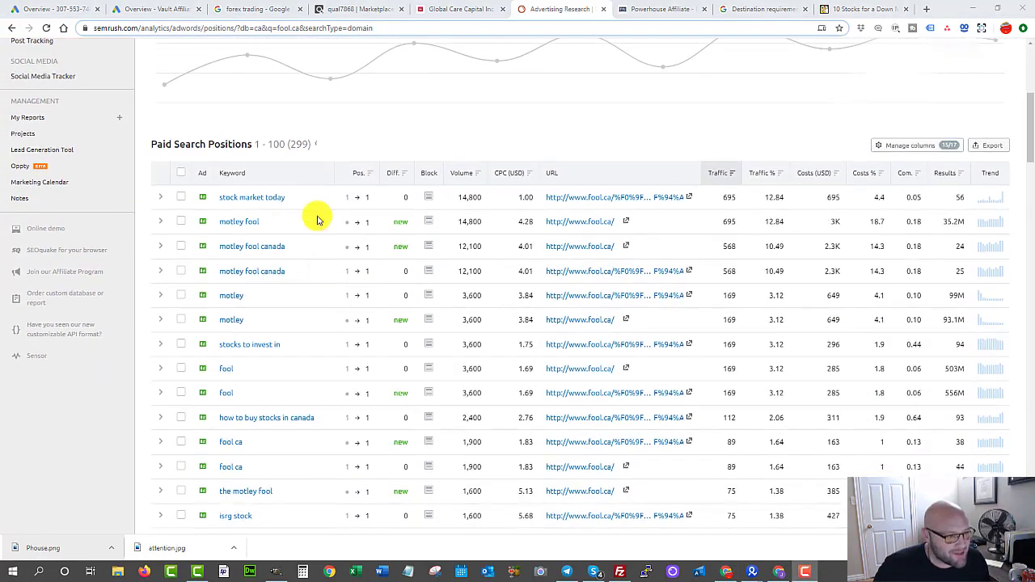
scroll(236, 327, down, 2)
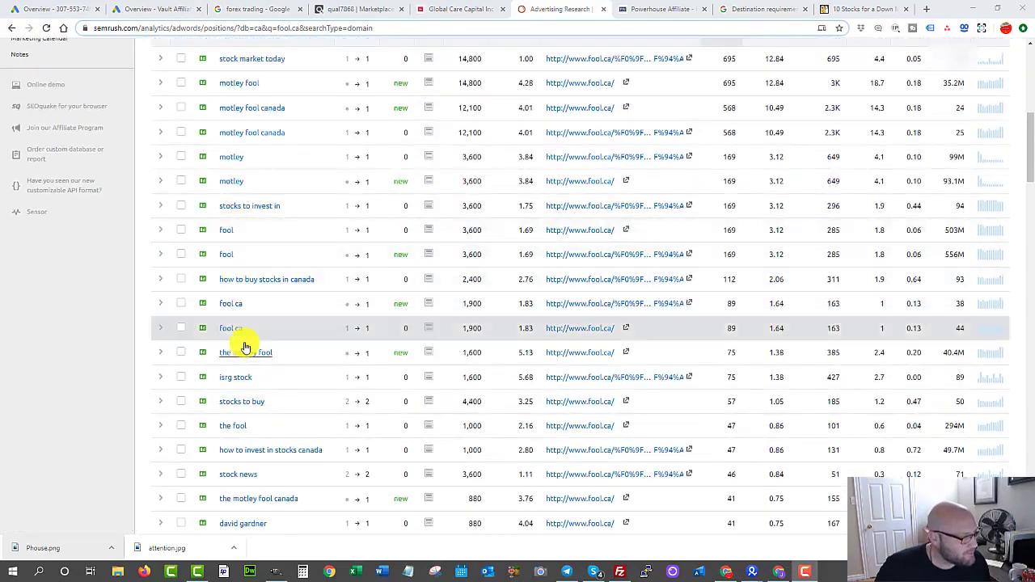
scroll(337, 278, down, 2)
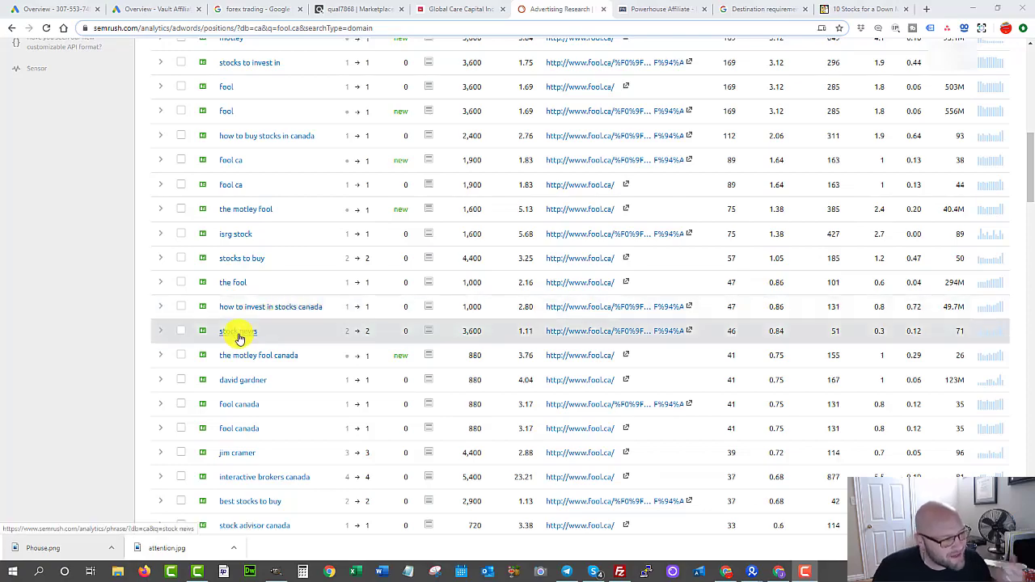
scroll(266, 439, up, 7)
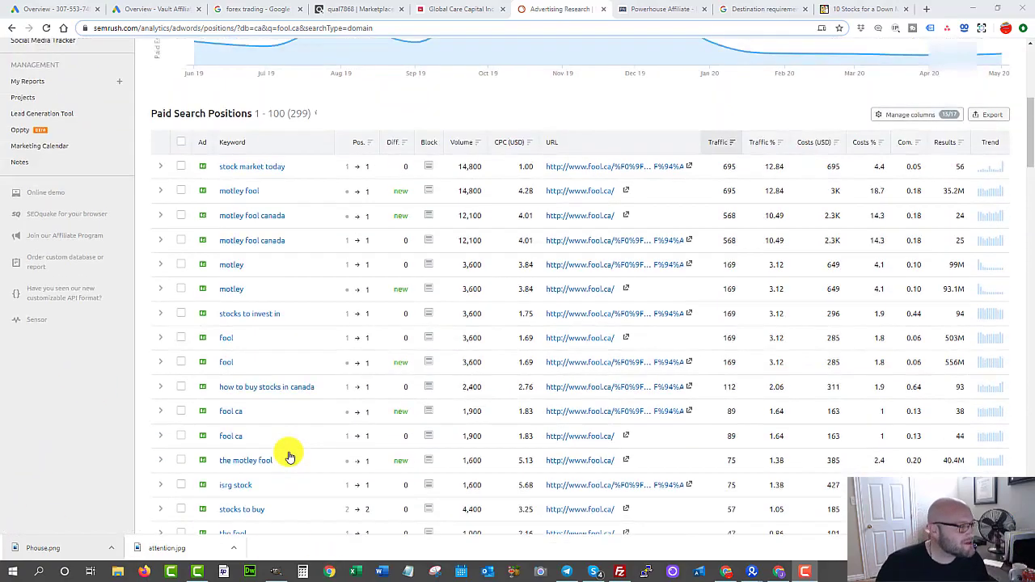
scroll(216, 150, down, 3)
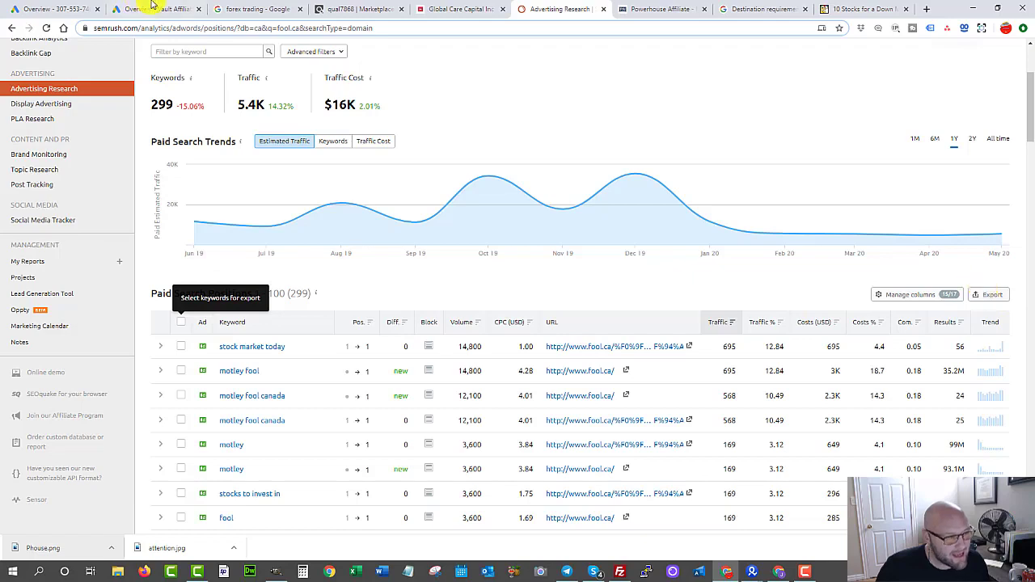
click(990, 295)
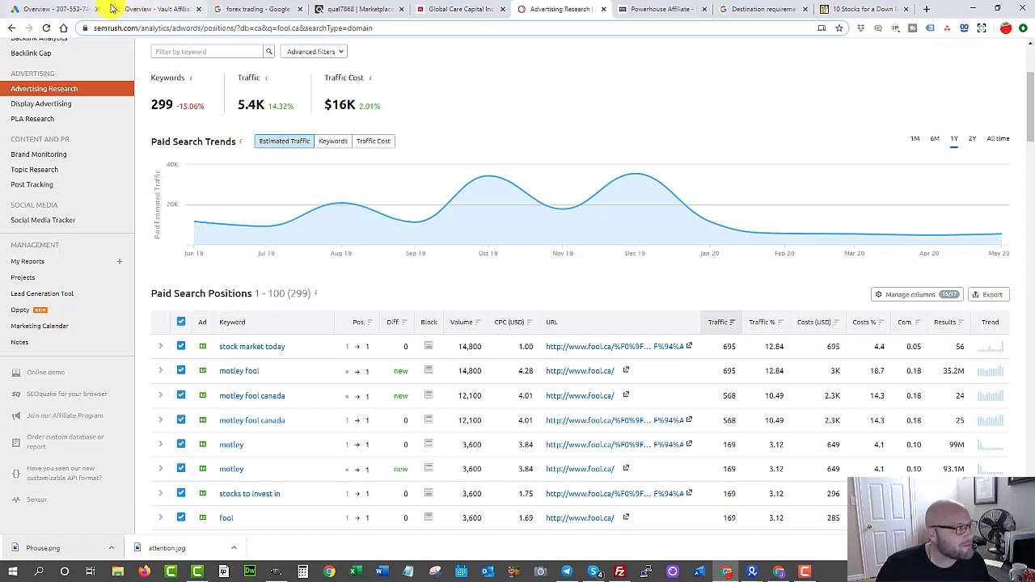
Step: Switch to Google Ads and open Keyword Planner's new keyword discovery with a website as the source
click(56, 9)
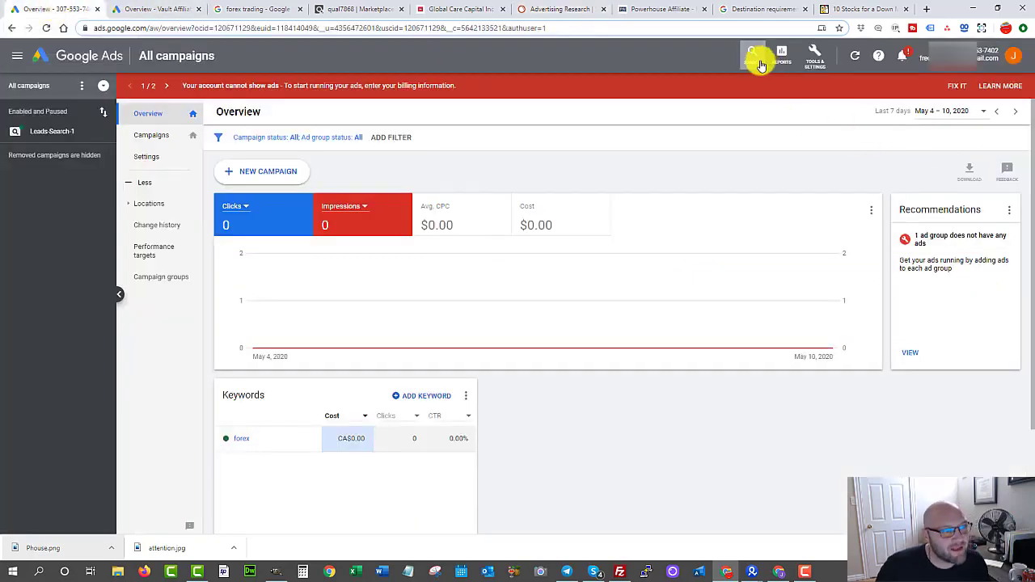
click(814, 59)
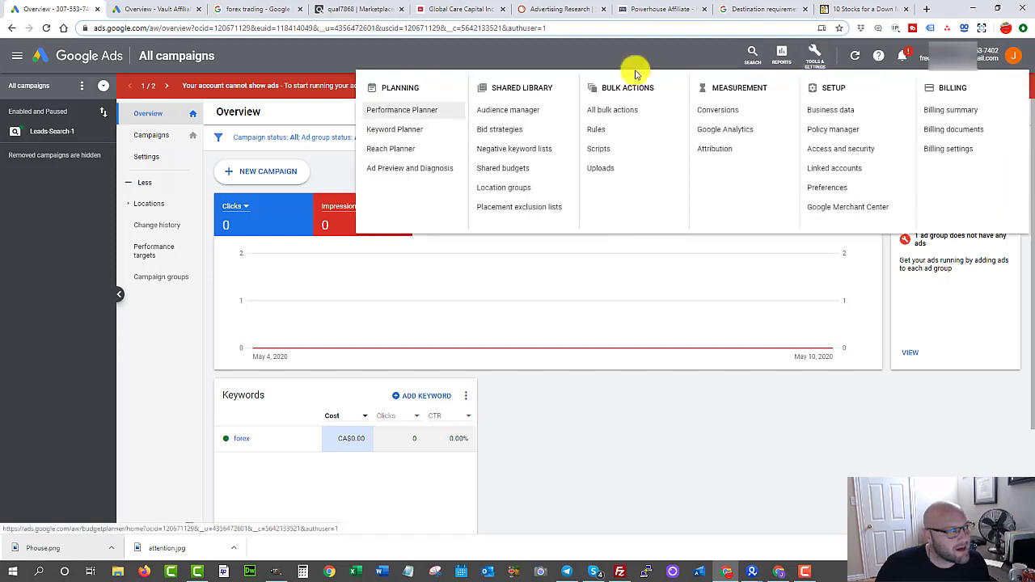
click(393, 130)
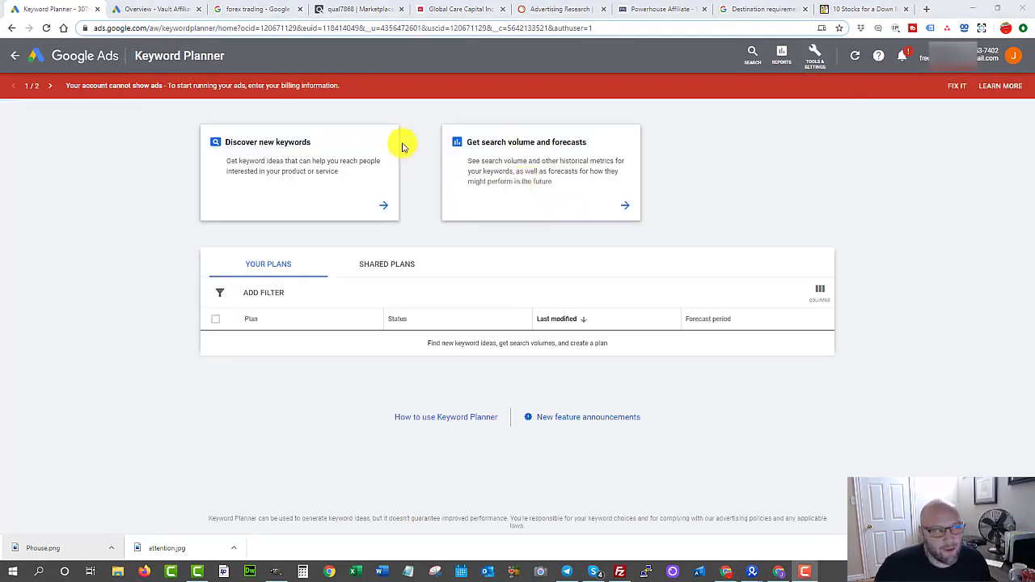
click(276, 142)
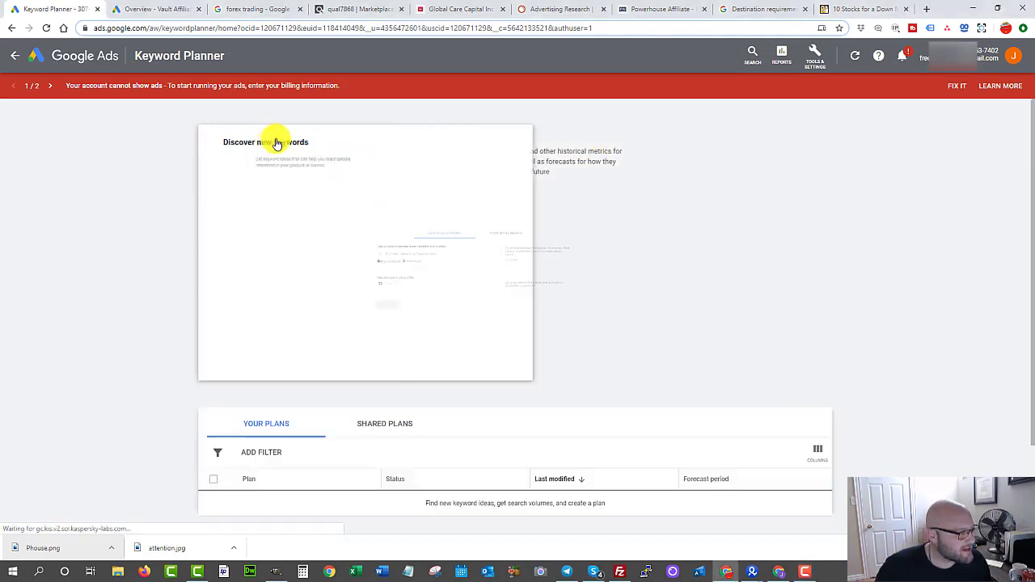
click(547, 176)
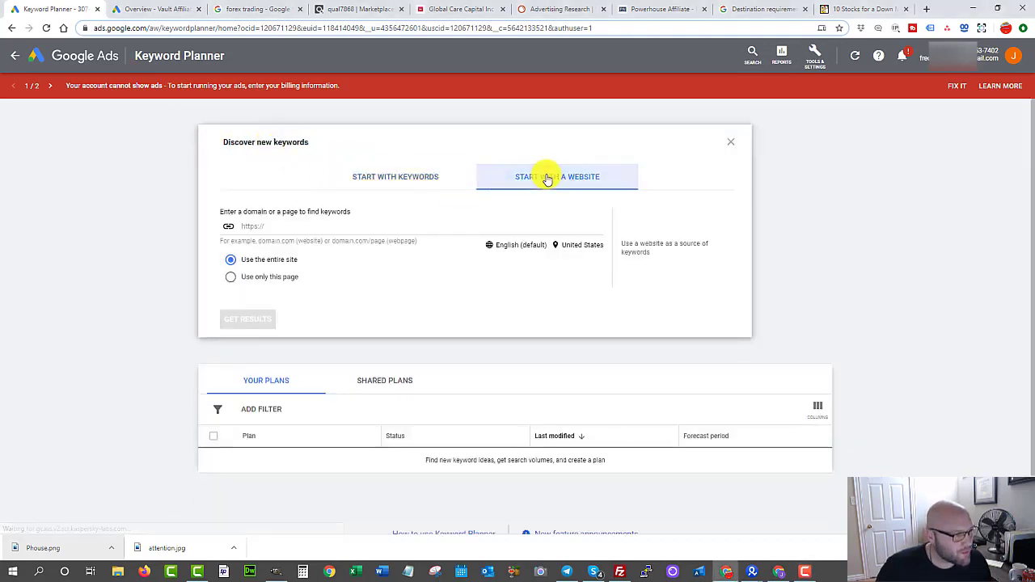
click(263, 226)
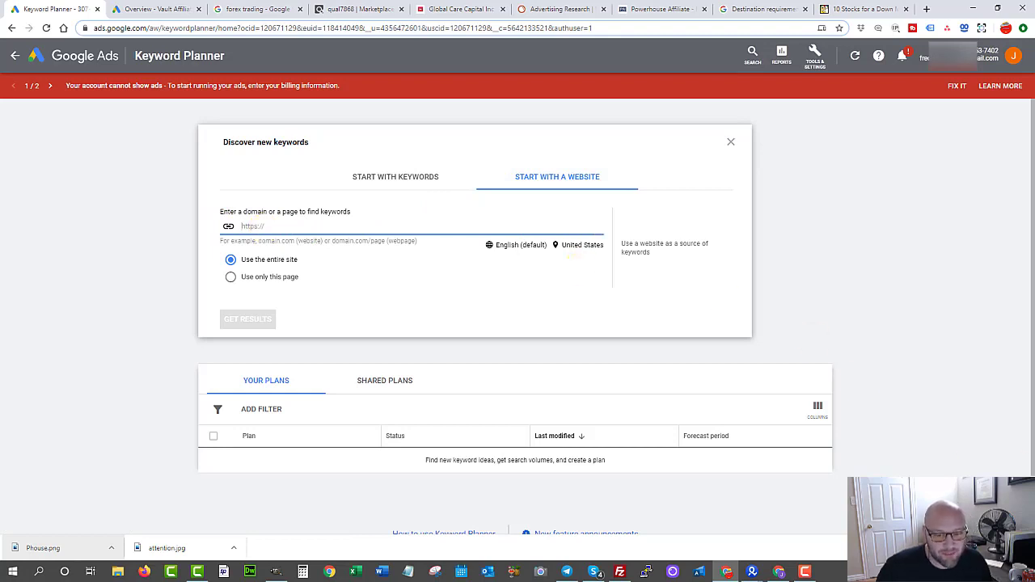
Step: Open the Microcapmillionaires.com offer's sales page from the ClickBank marketplace and copy the domain microcapmillionaires.com from its address
key(ctrl+4)
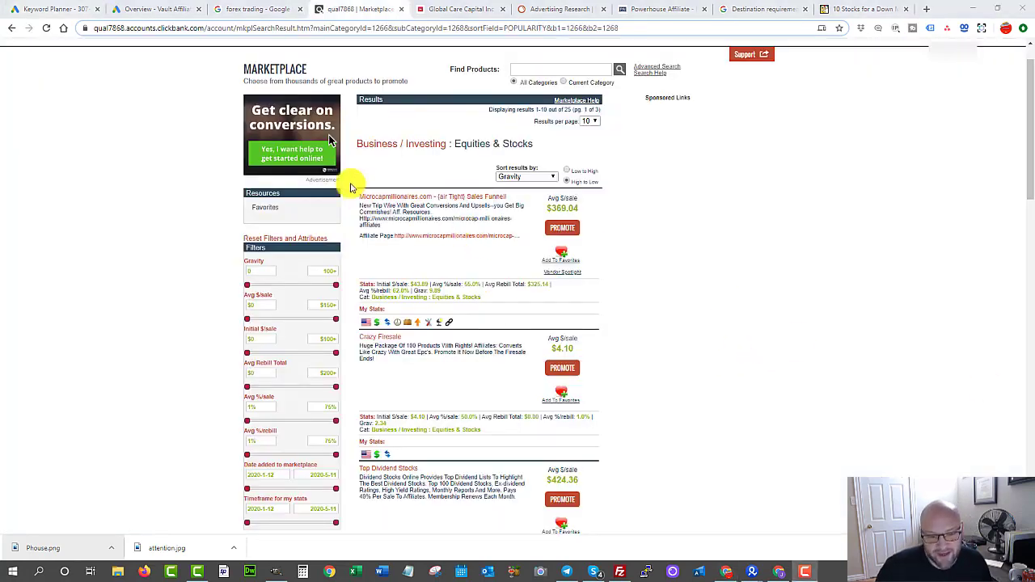
click(390, 200)
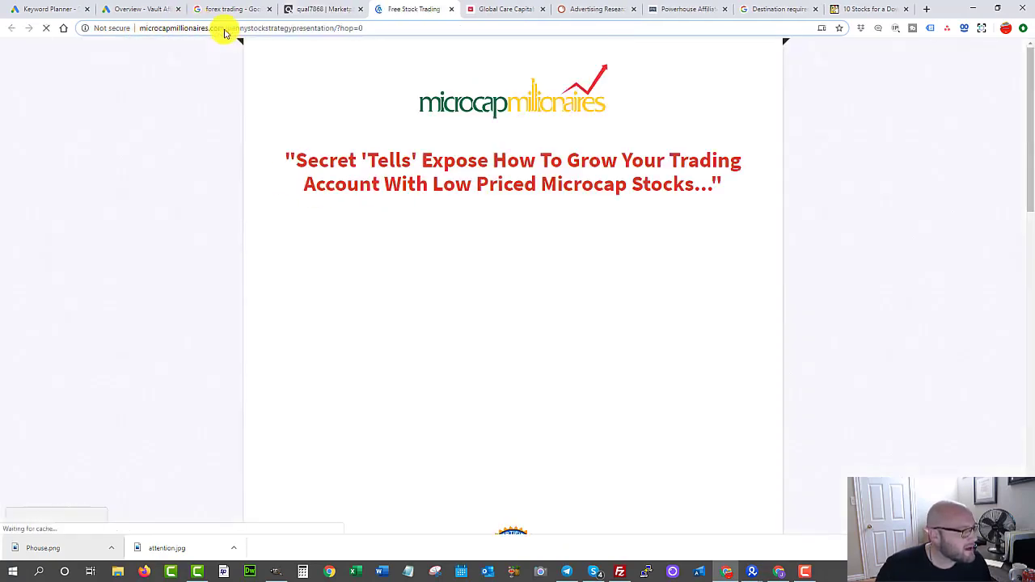
click(224, 30)
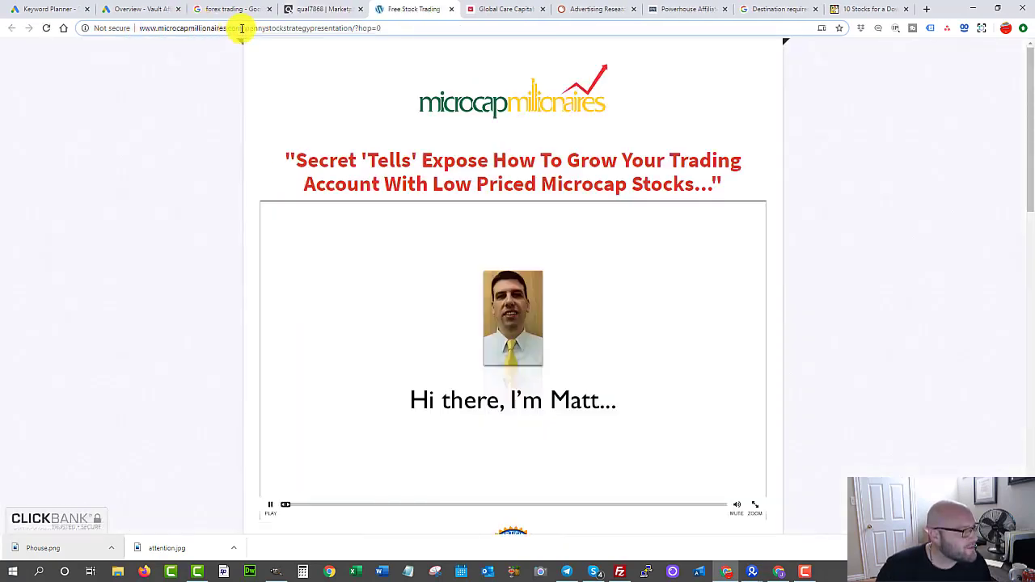
drag(241, 28, 171, 28)
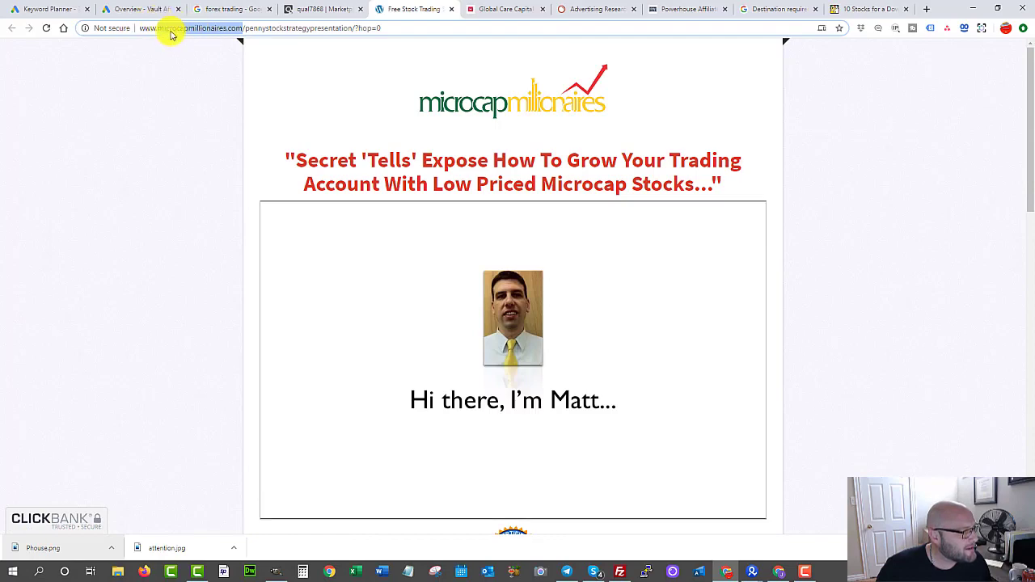
right_click(175, 29)
click(189, 104)
Step: Return to Keyword Planner and get keyword ideas for the entire site microcapmillionaires.com
key(ctrl+1)
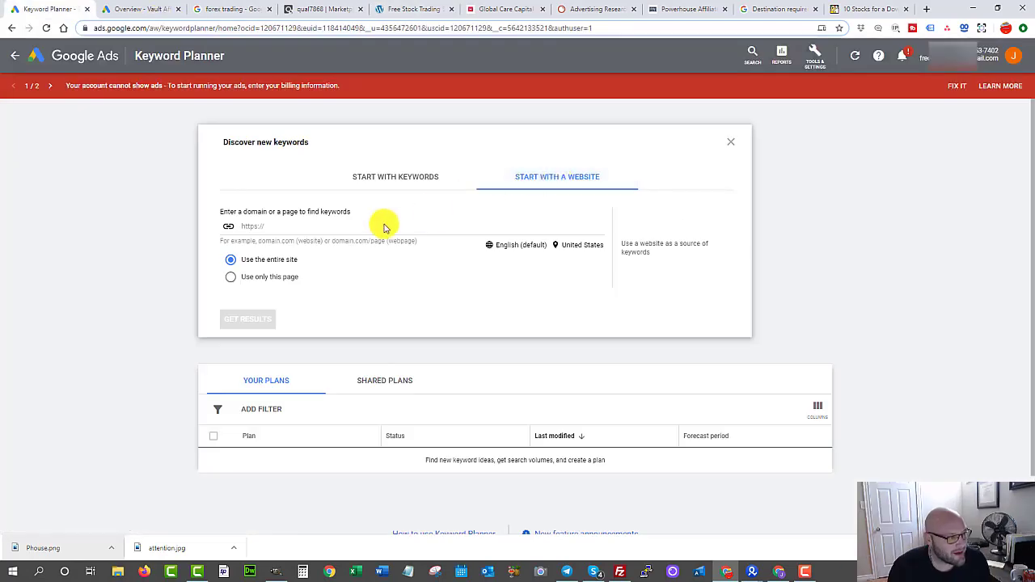
right_click(267, 227)
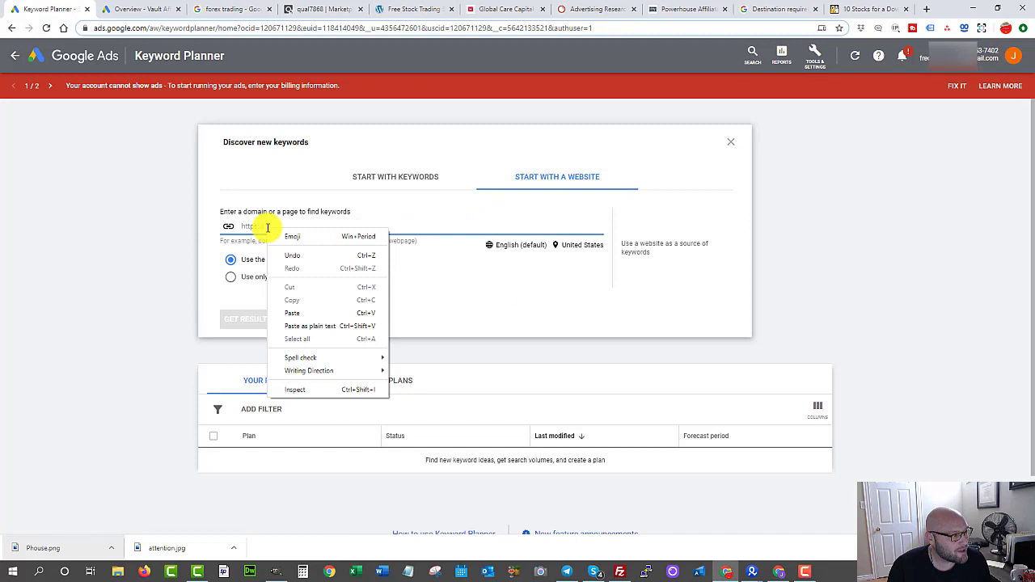
click(285, 319)
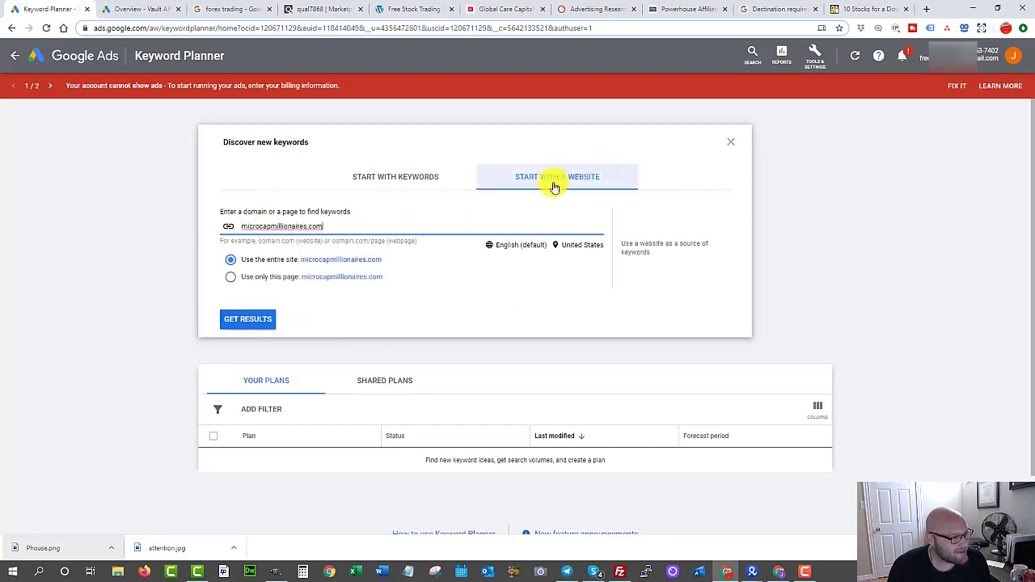
click(246, 327)
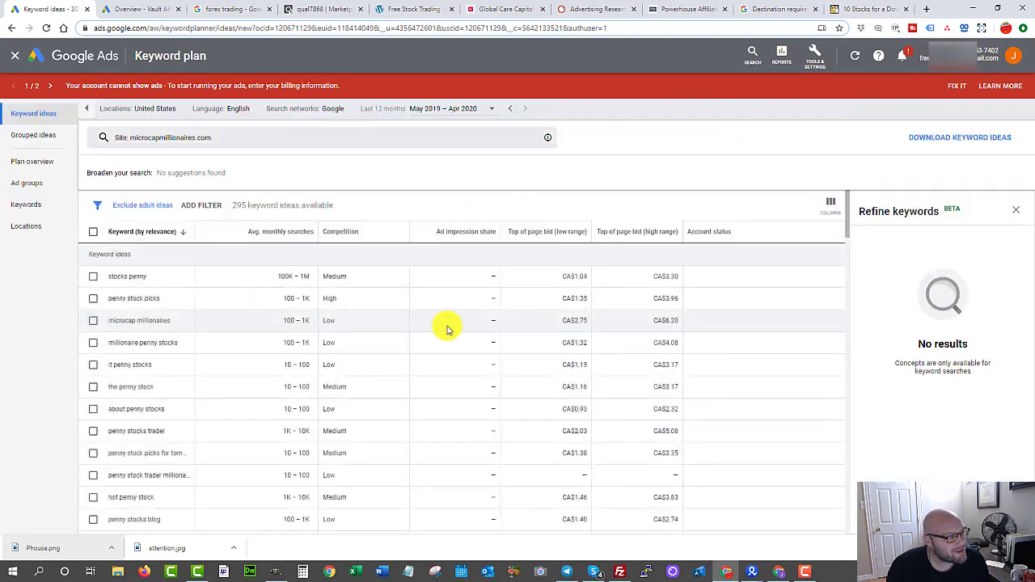
Step: Examine the penny stock keyword ideas for microcapmillionaires.com, with their search volumes, competition and top of page bids
scroll(173, 276, down, 1)
scroll(202, 307, down, 1)
scroll(231, 330, up, 3)
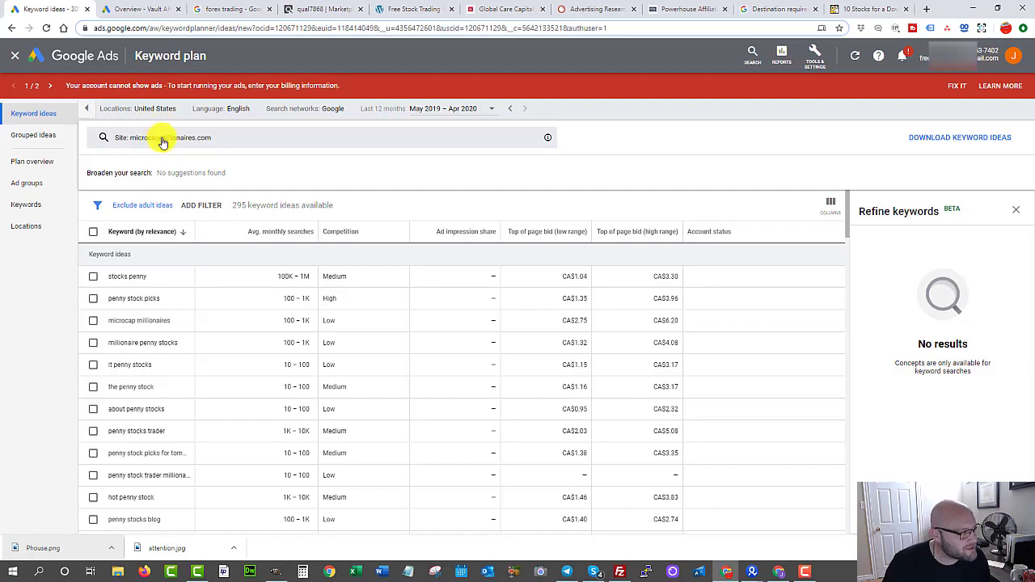
scroll(198, 354, down, 2)
scroll(150, 397, down, 2)
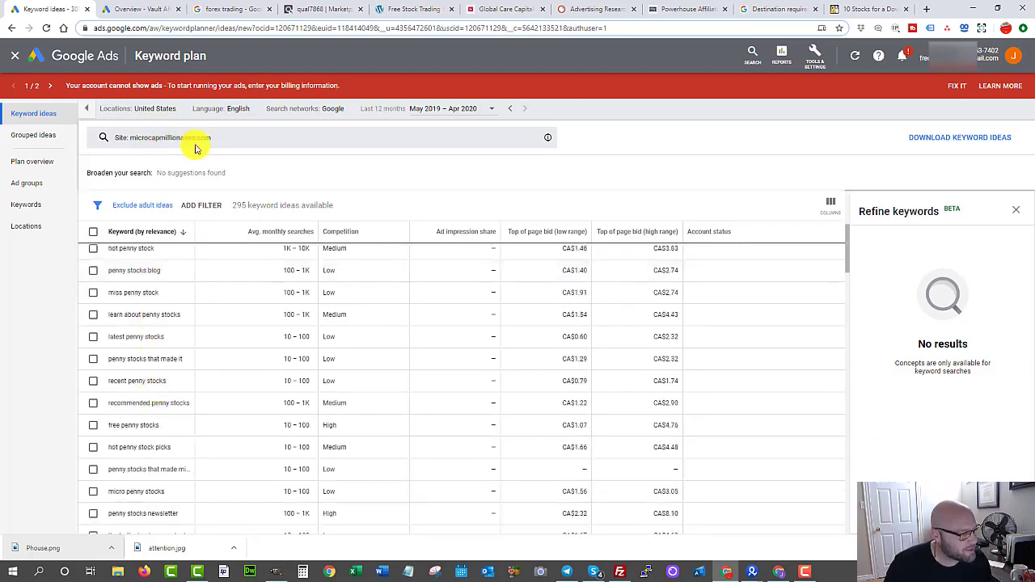
scroll(210, 485, down, 6)
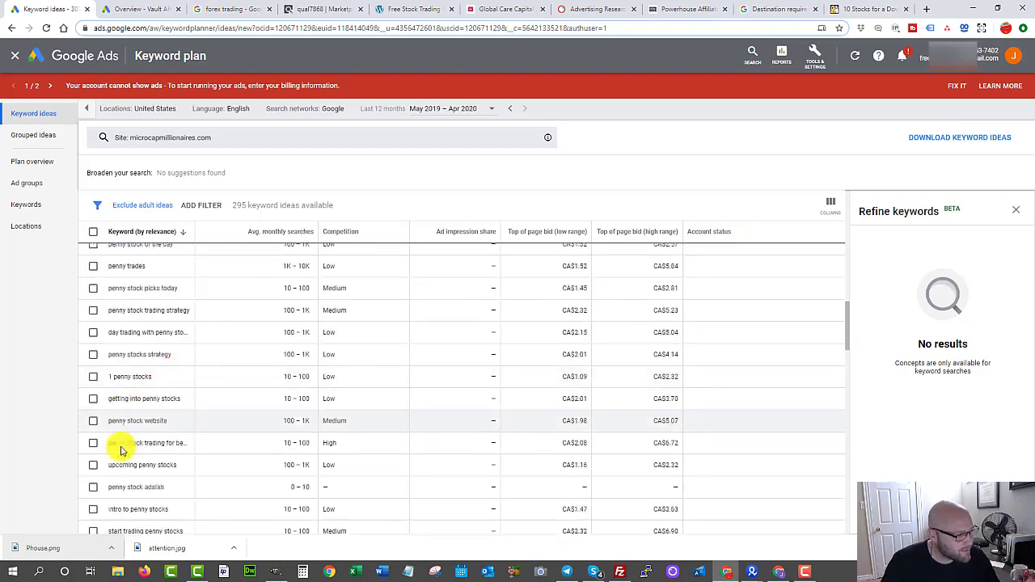
scroll(121, 447, down, 5)
scroll(121, 447, up, 10)
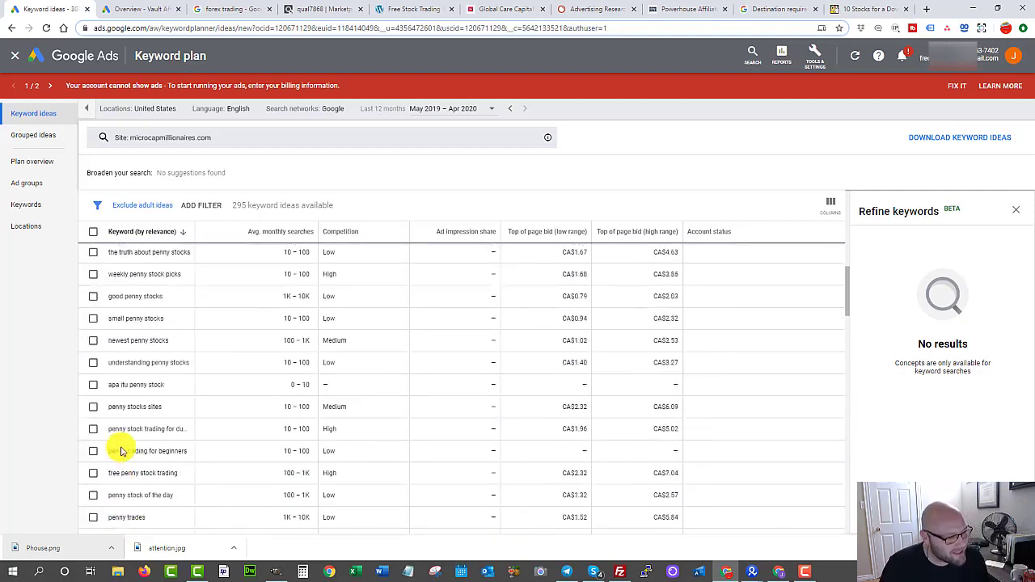
Step: Sort the keyword ideas by low-range top of page bid, highest first and then lowest first, and compare the bids
click(540, 234)
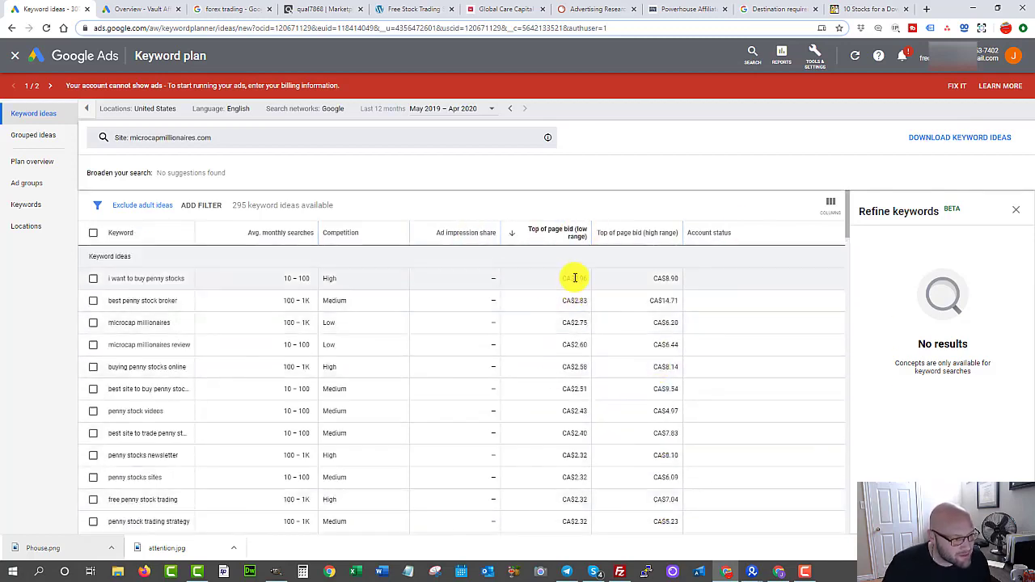
drag(574, 277, 595, 284)
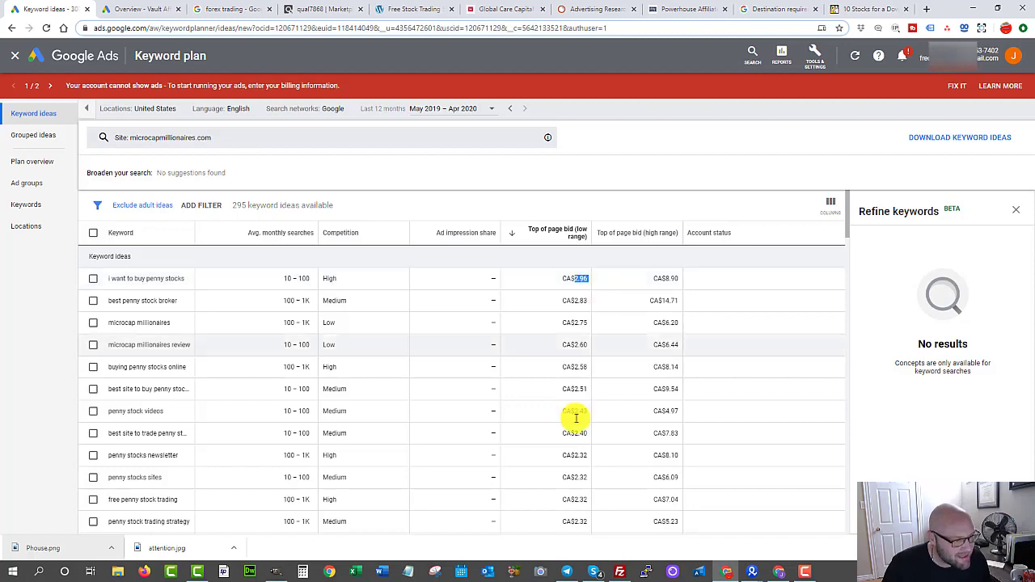
click(558, 237)
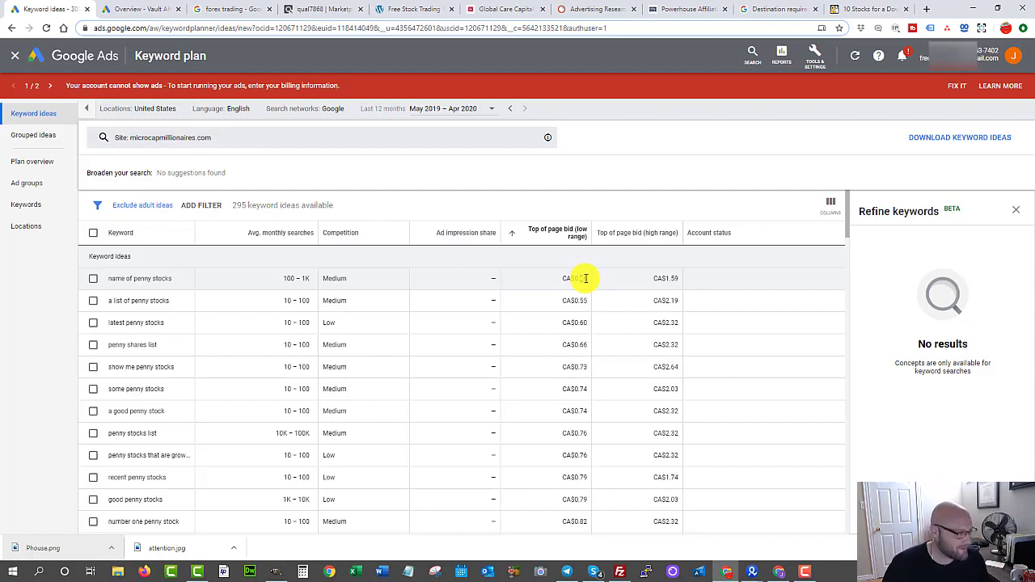
drag(585, 278, 580, 278)
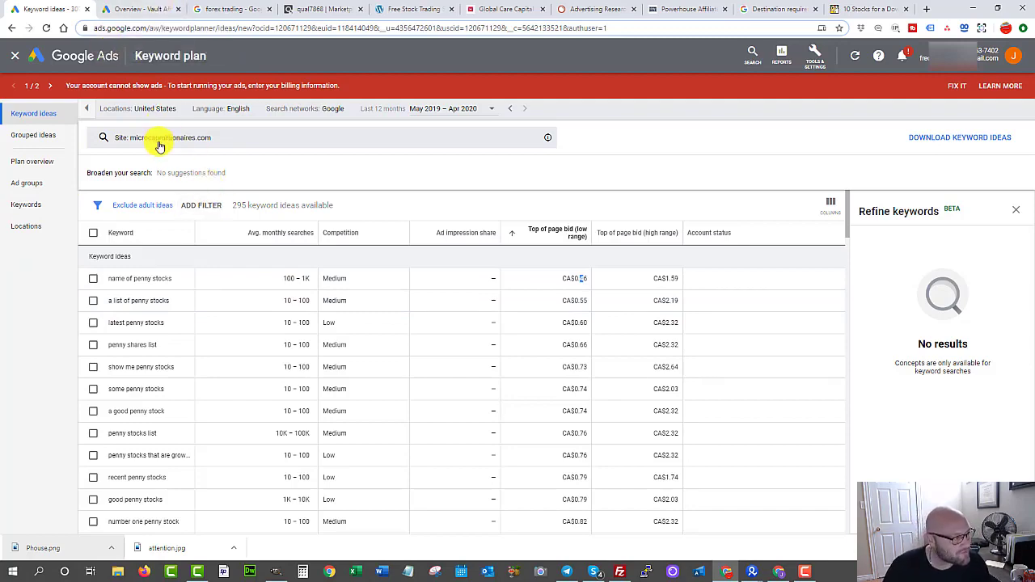
Step: Switch to SEMrush and review the paid search positions and keywords for fool.ca
key(ctrl+7)
scroll(231, 242, down, 1)
scroll(199, 300, down, 2)
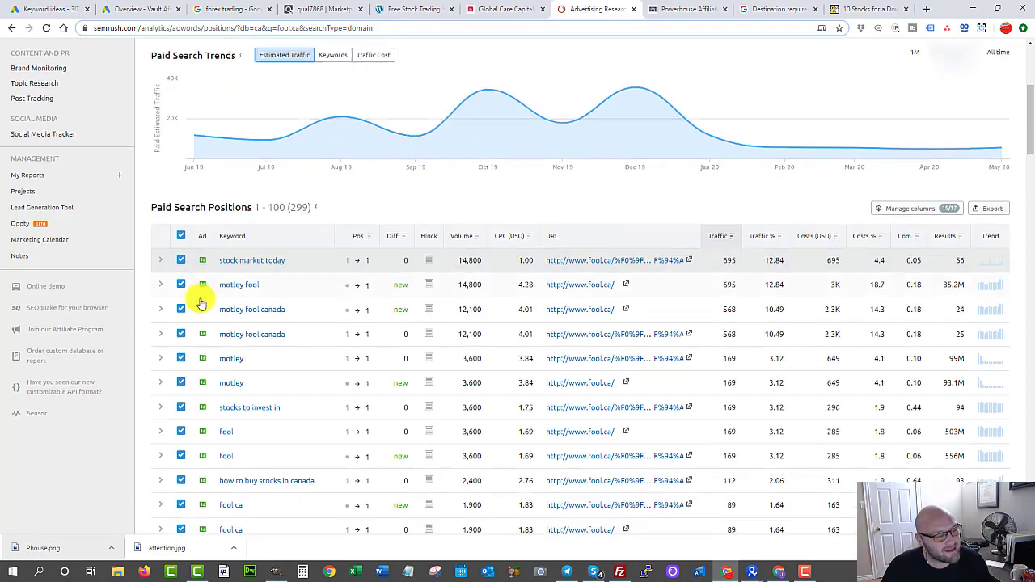
scroll(199, 298, up, 5)
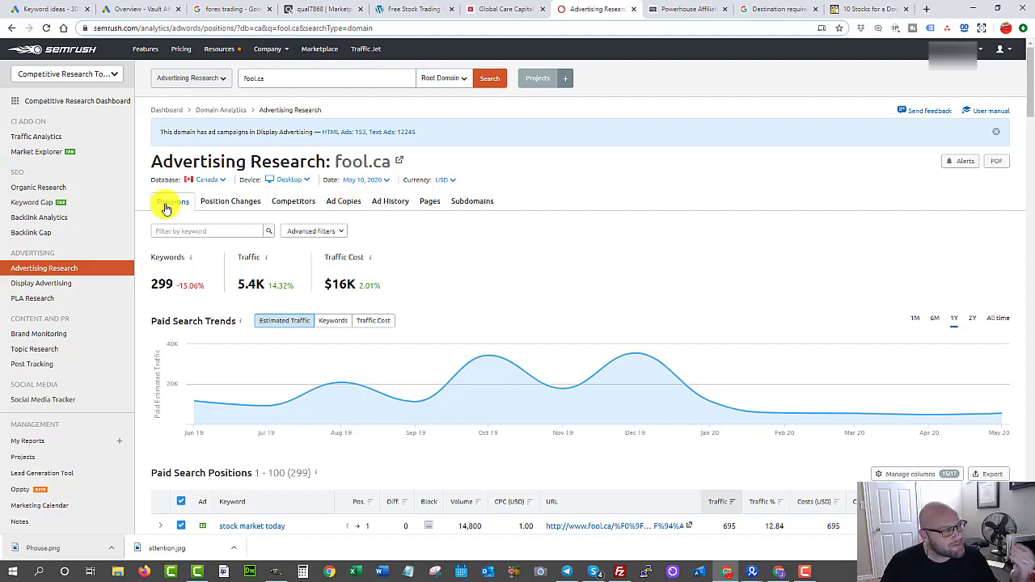
scroll(213, 300, down, 3)
scroll(273, 310, down, 3)
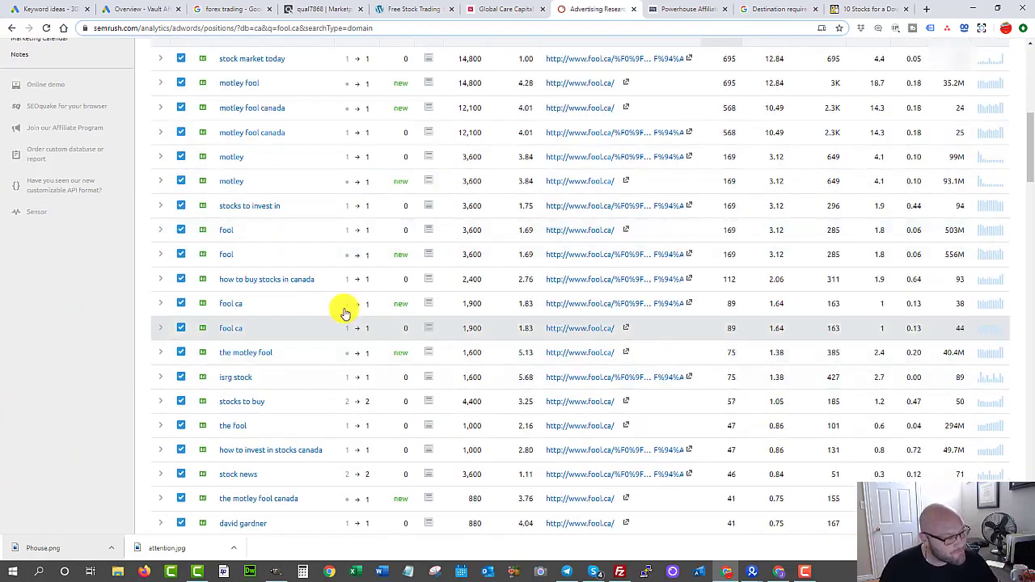
scroll(342, 303, up, 3)
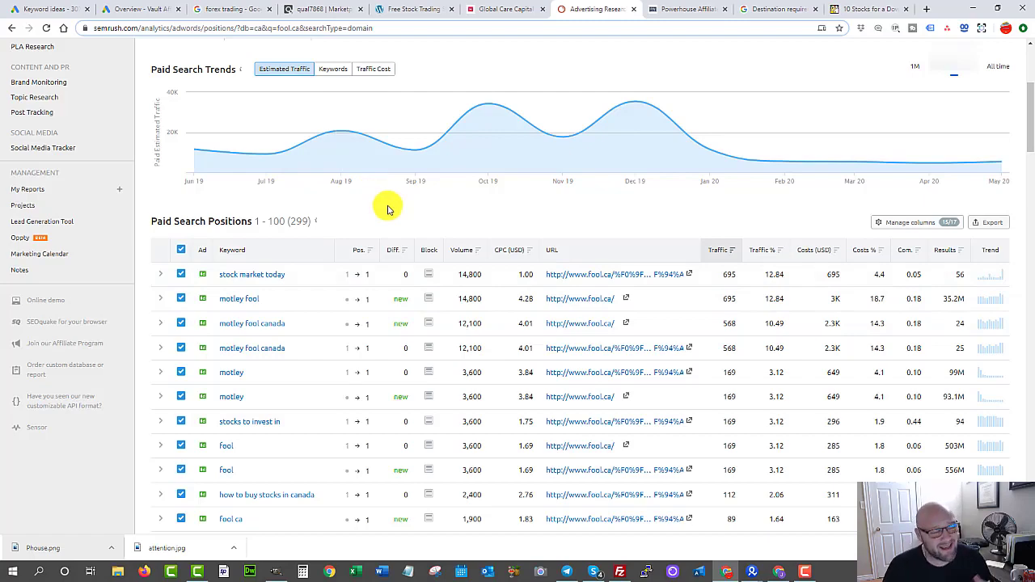
Step: Go back to Google Ads, leave Keyword Planner for the account overview, and start a new campaign
click(36, 9)
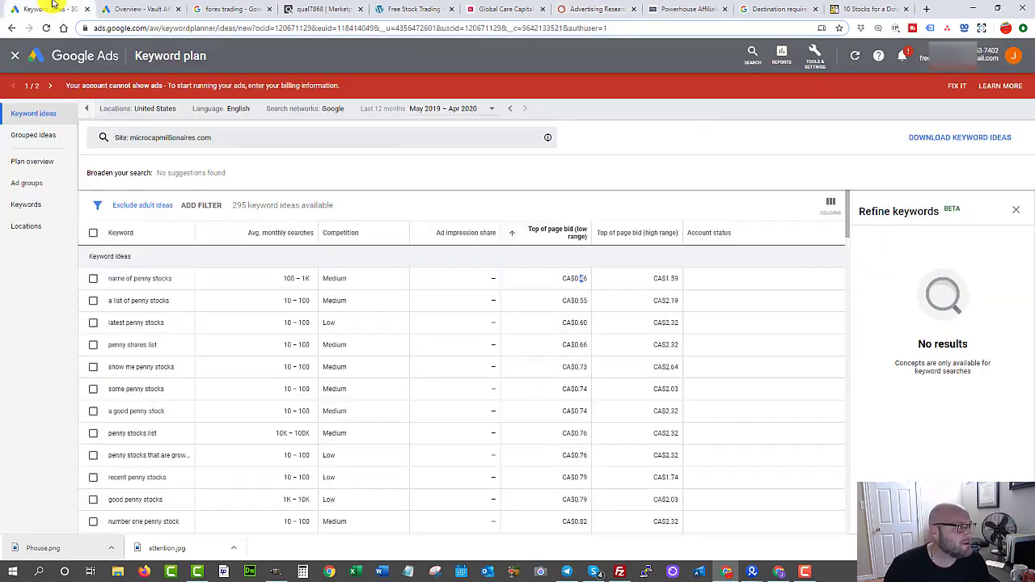
click(13, 58)
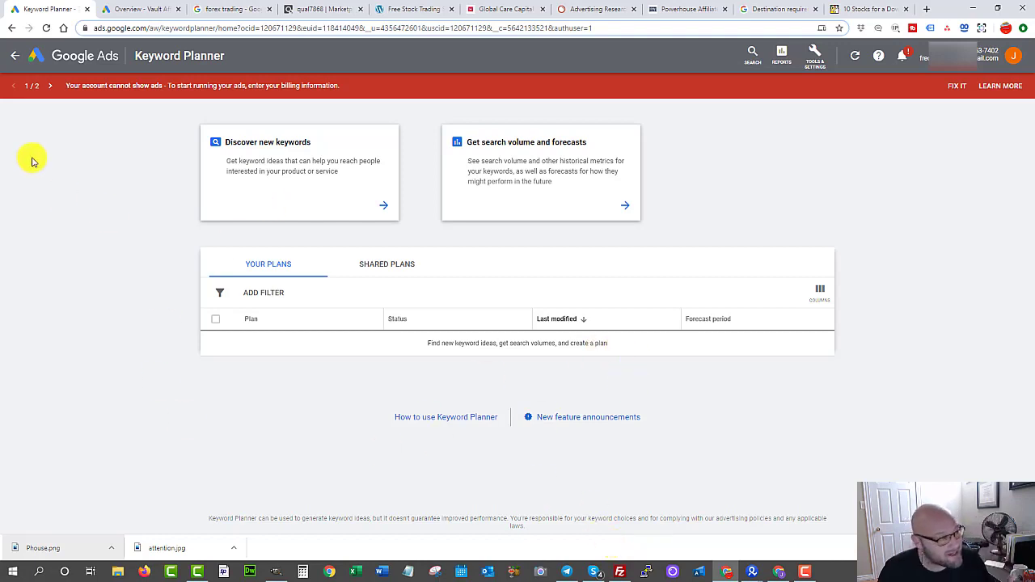
click(13, 58)
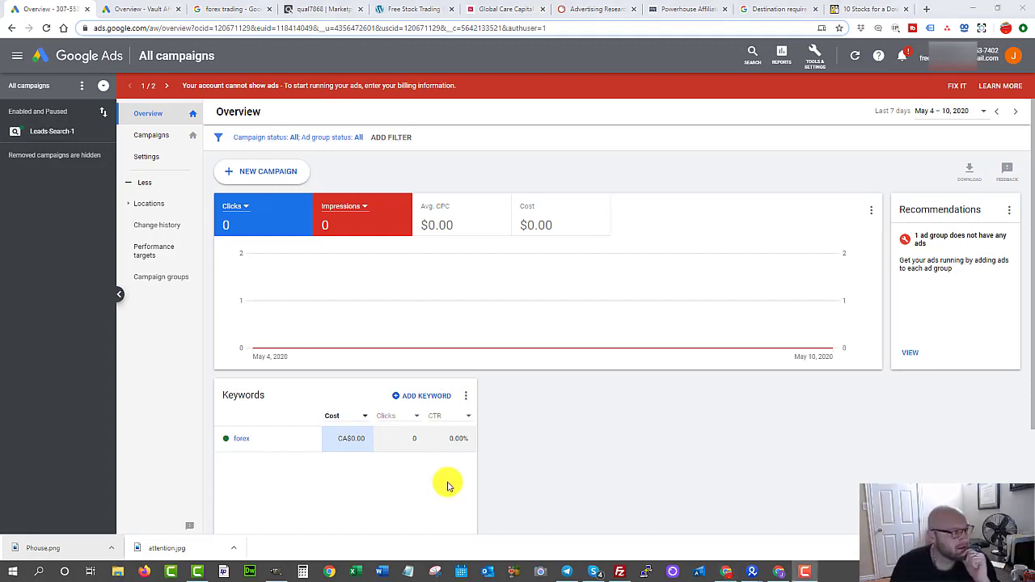
click(272, 172)
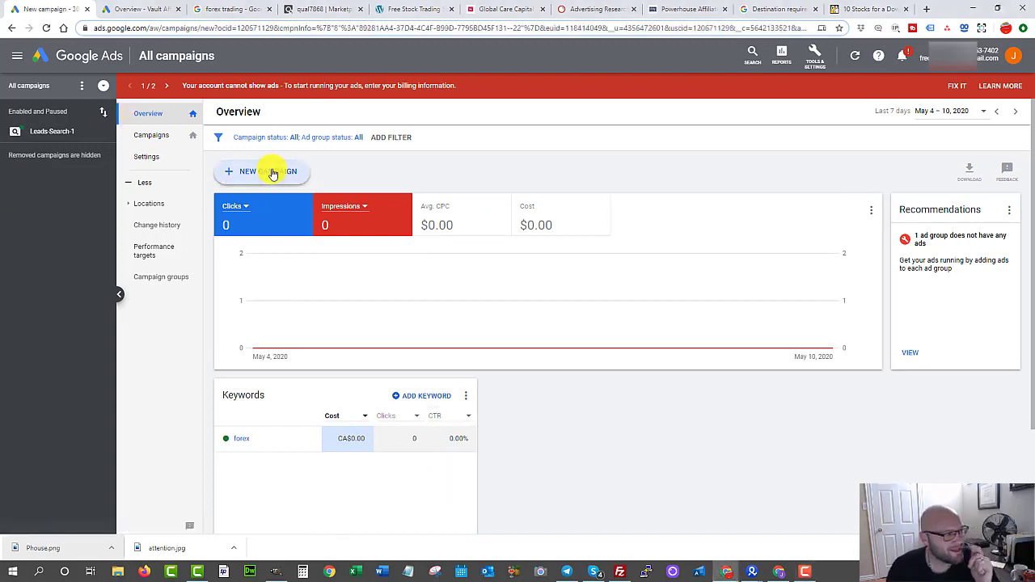
click(271, 186)
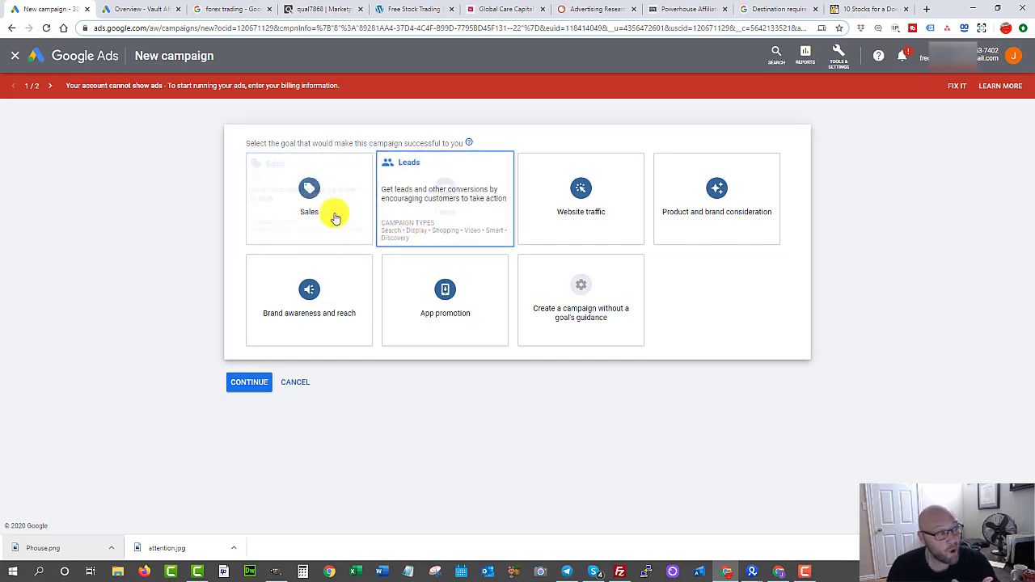
Step: Set up the new campaign with the Leads goal, the Search type and website visits as the way to reach the goal
click(457, 206)
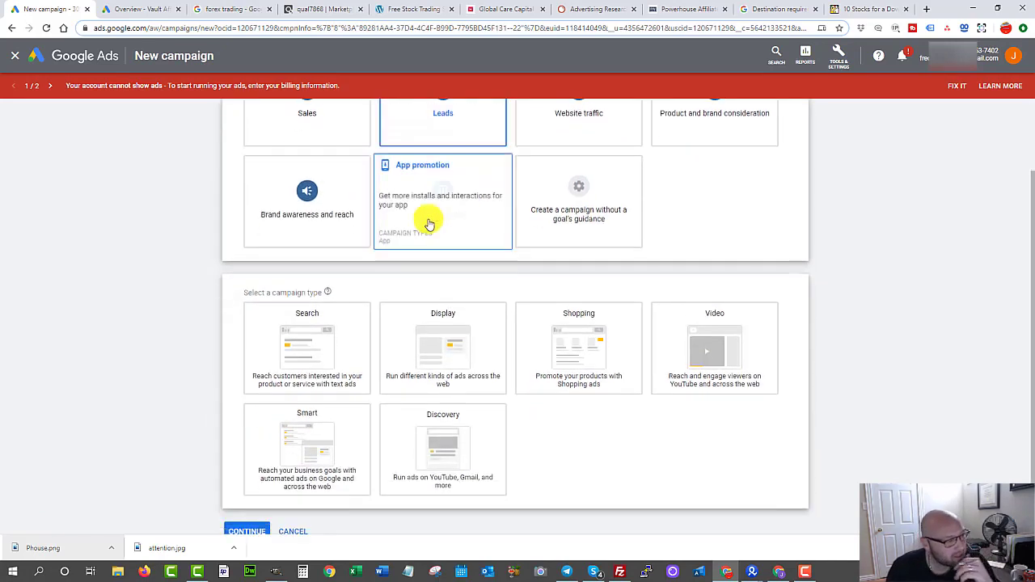
click(303, 320)
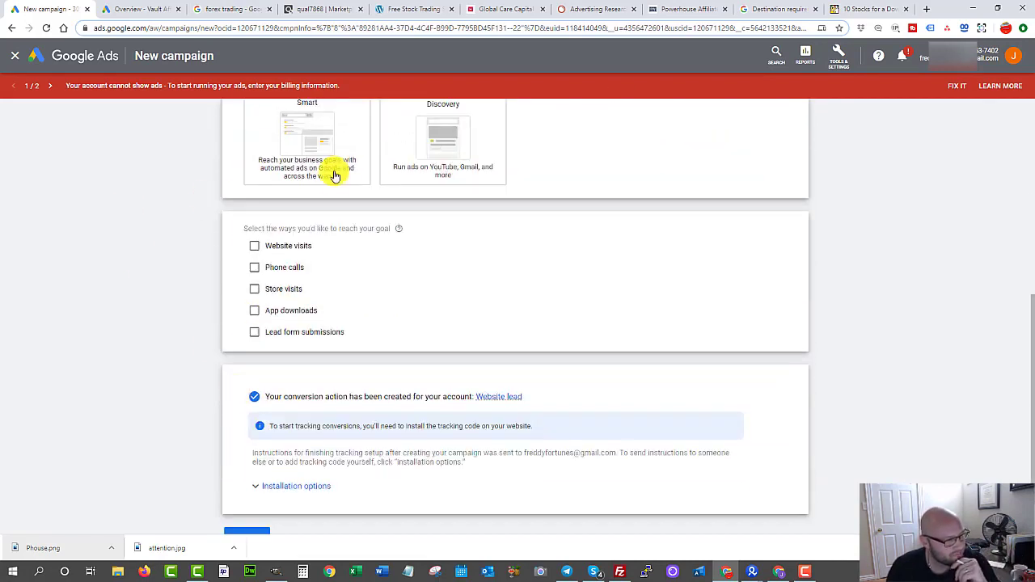
click(254, 246)
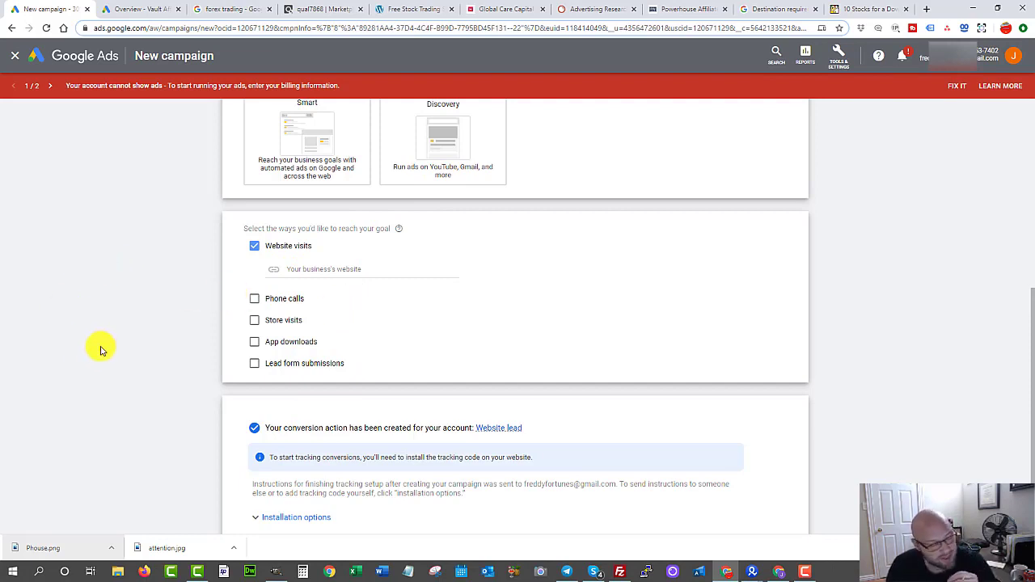
scroll(95, 350, down, 2)
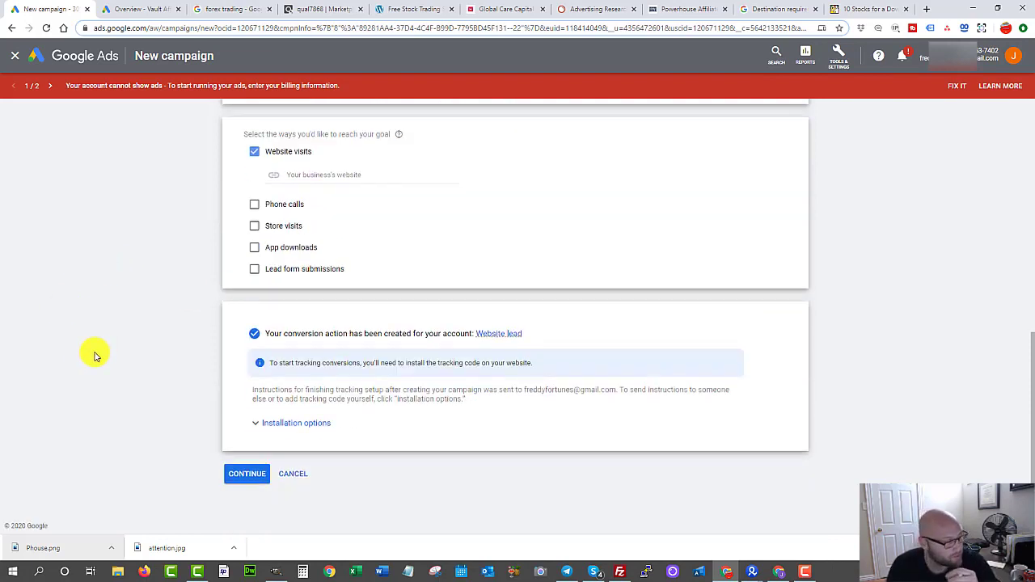
Step: View the self-install tracking code for the Website lead conversion, select the global site tag code, and close the instructions
click(269, 423)
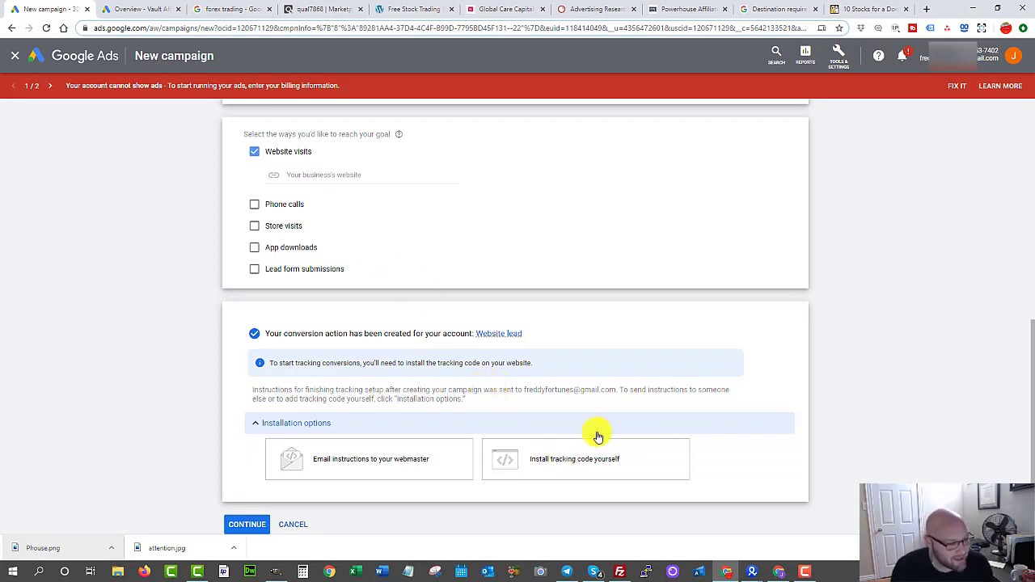
click(565, 458)
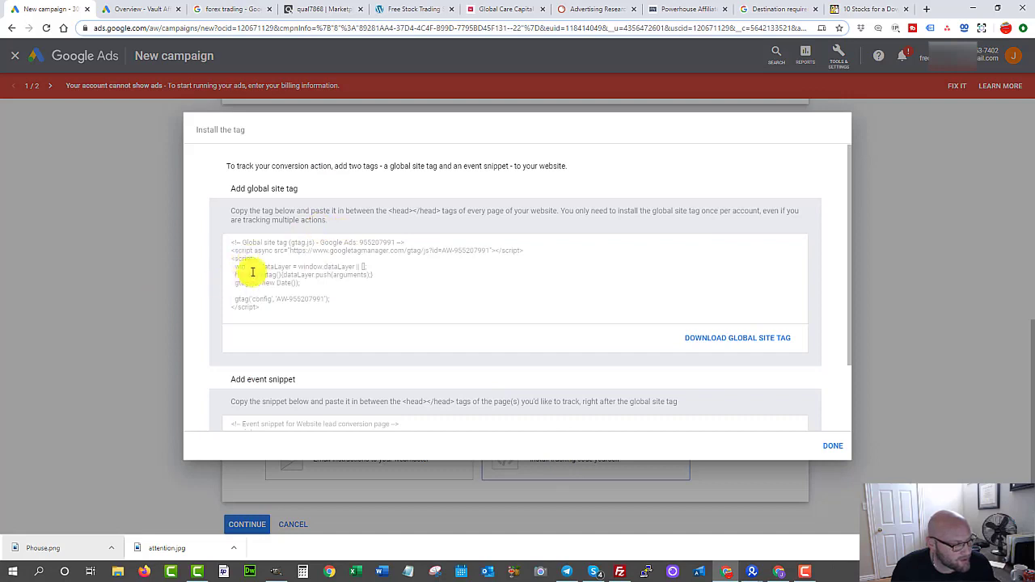
click(250, 272)
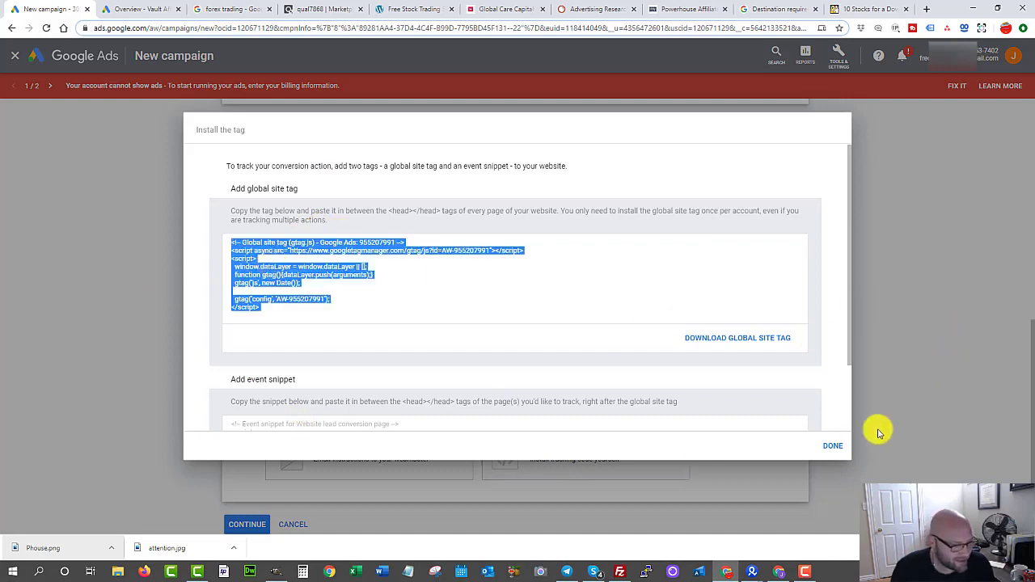
click(828, 448)
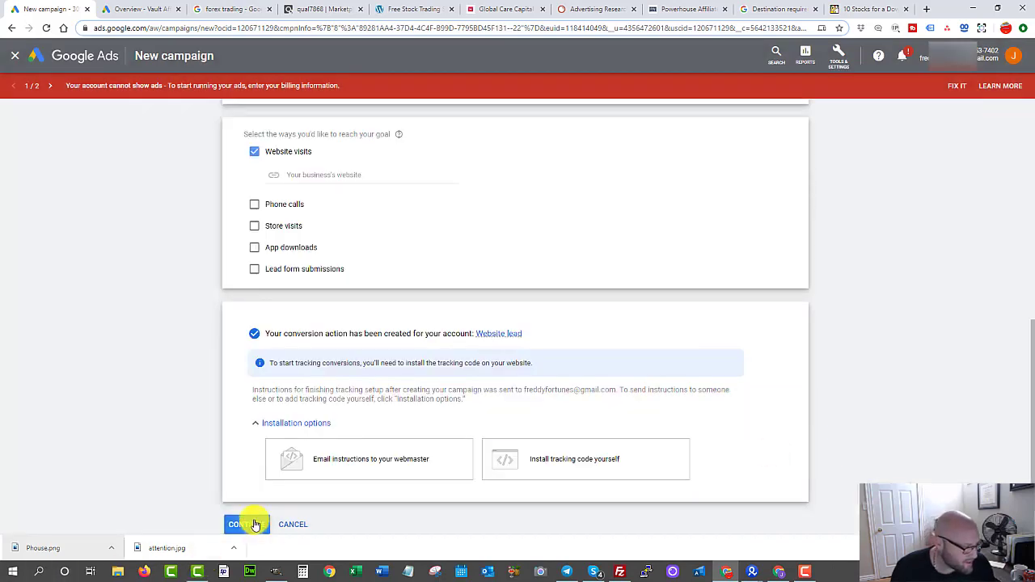
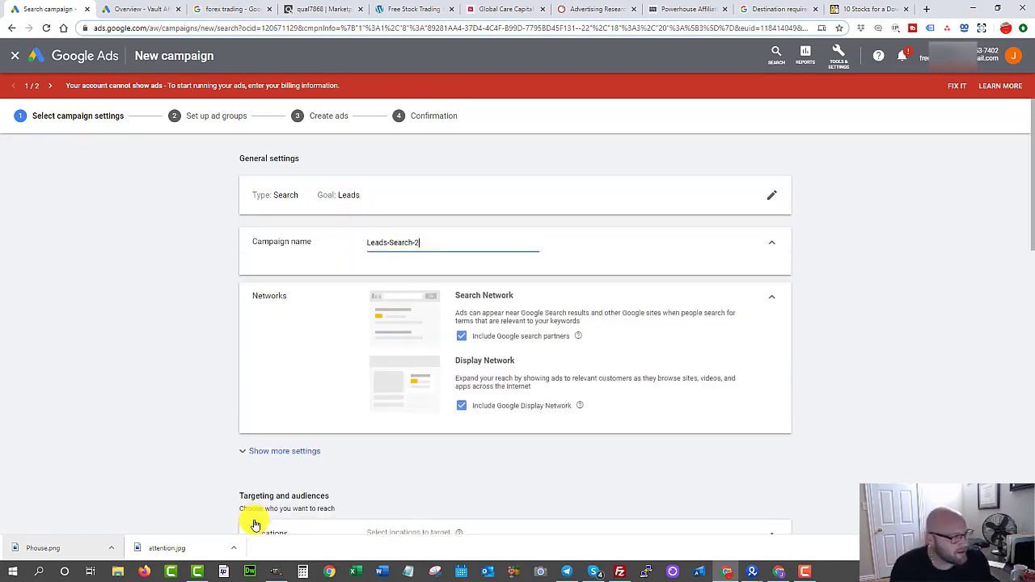
Step: Exclude Google search partners and the Google Display Network from the campaign's networks
scroll(483, 297, down, 1)
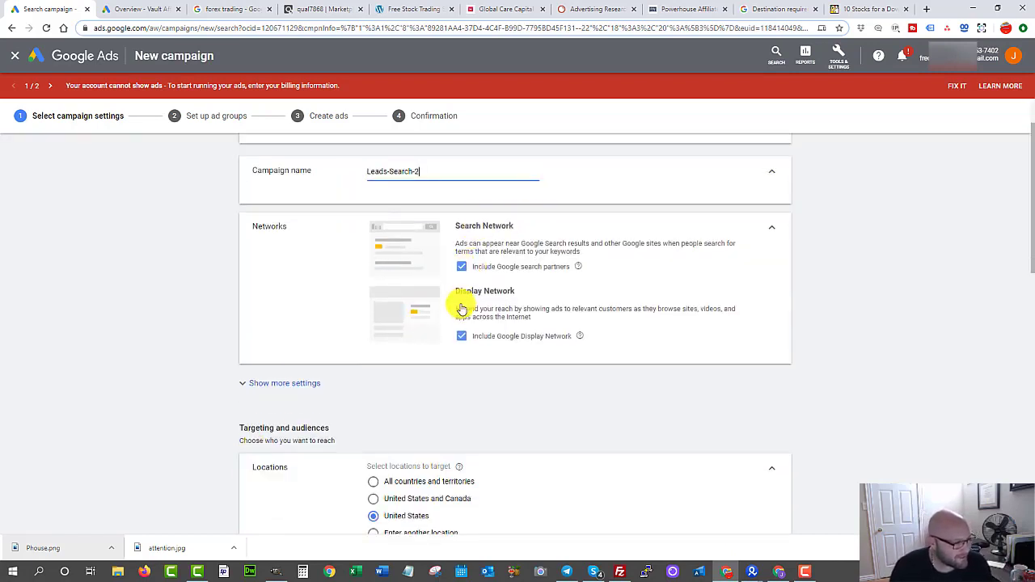
click(461, 267)
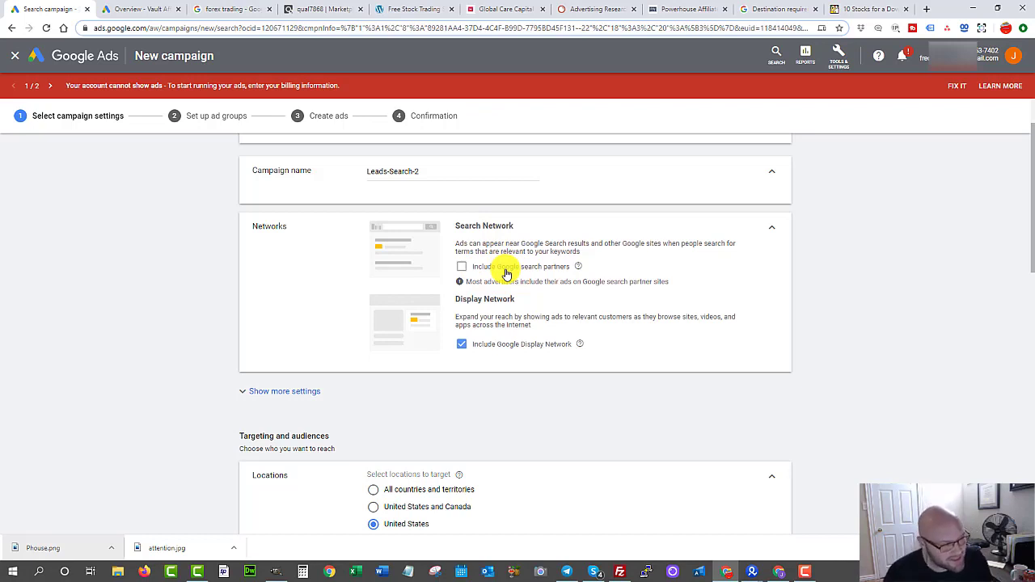
click(461, 344)
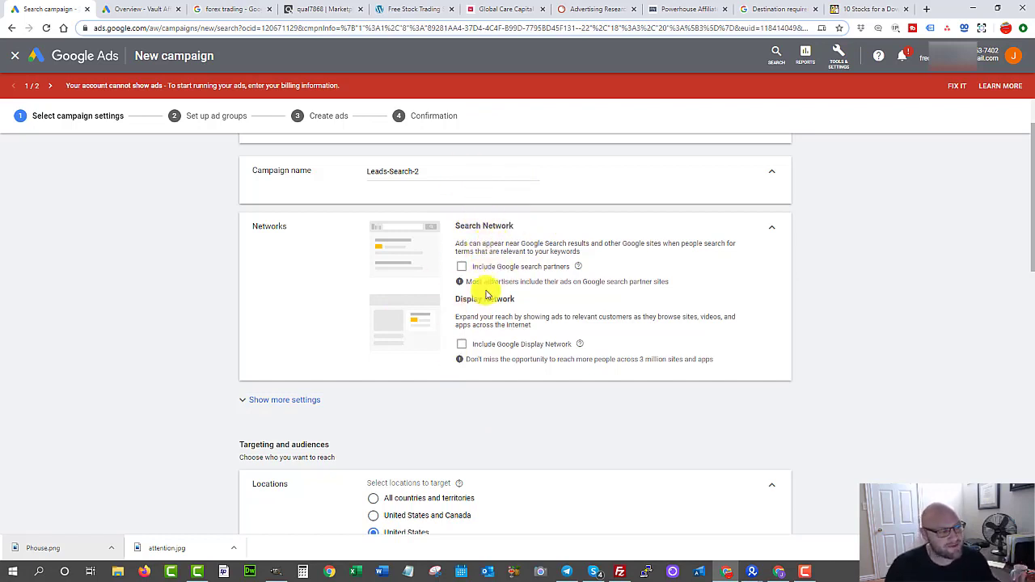
Step: Set the United States location targeting to people in or regularly in the targeted locations
scroll(426, 404, down, 3)
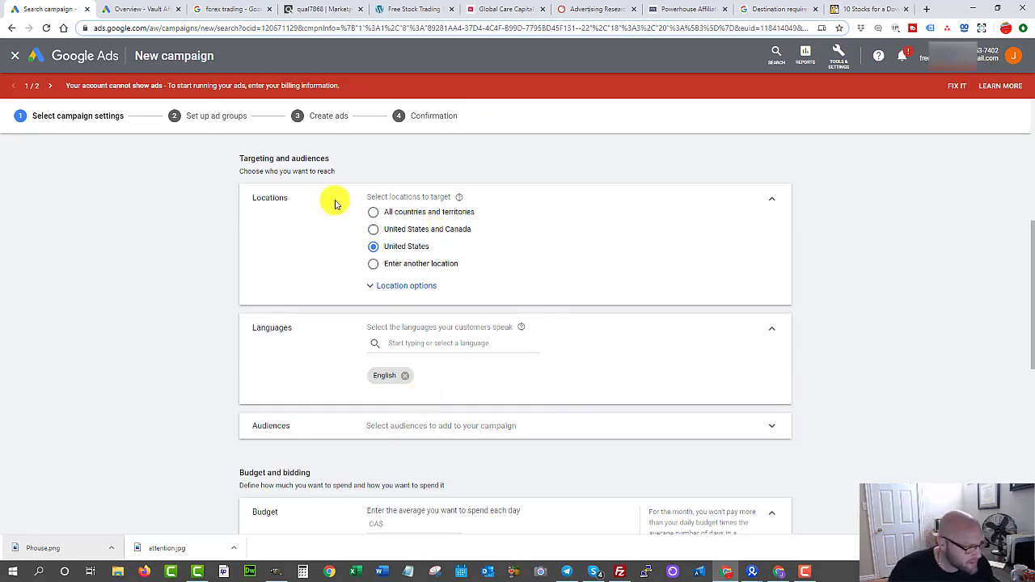
click(403, 285)
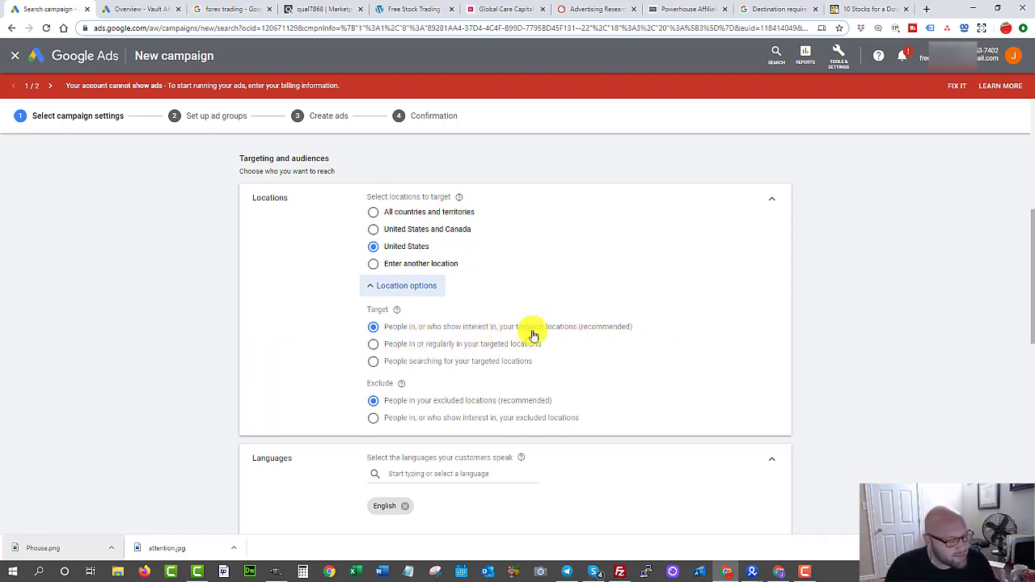
click(375, 345)
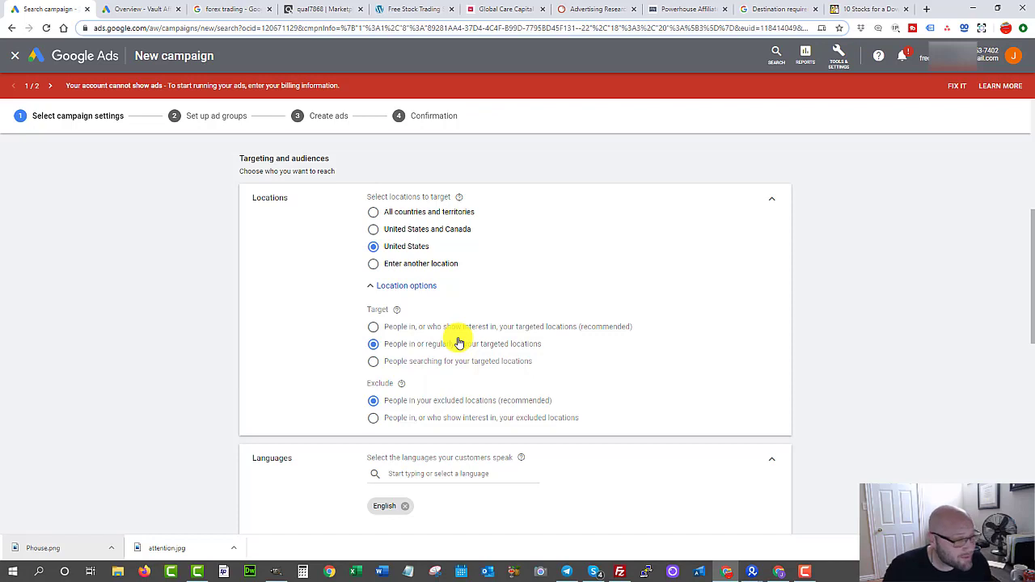
click(371, 328)
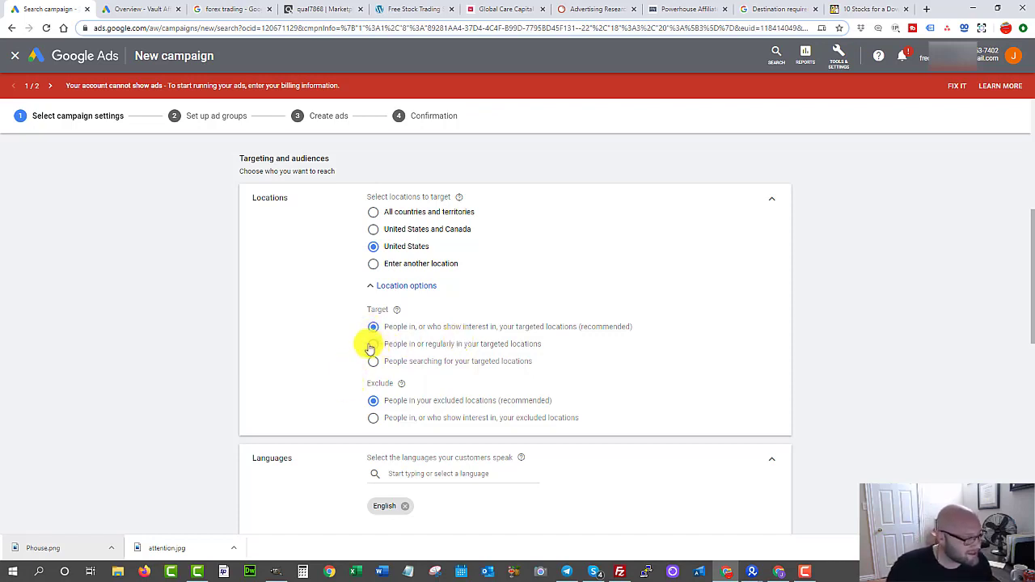
click(372, 345)
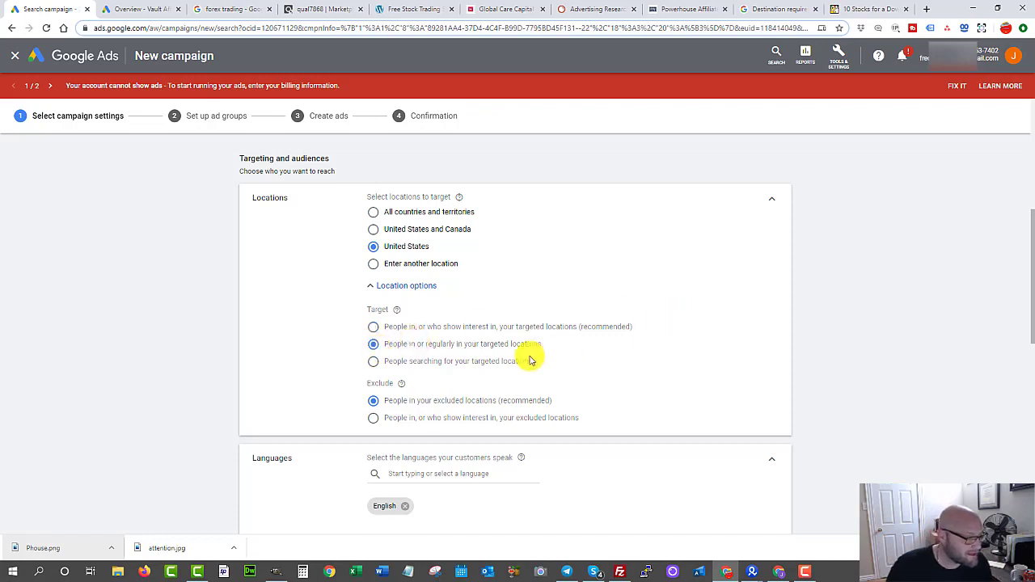
Step: Set the campaign's average daily budget to CA$100.00
scroll(527, 360, down, 2)
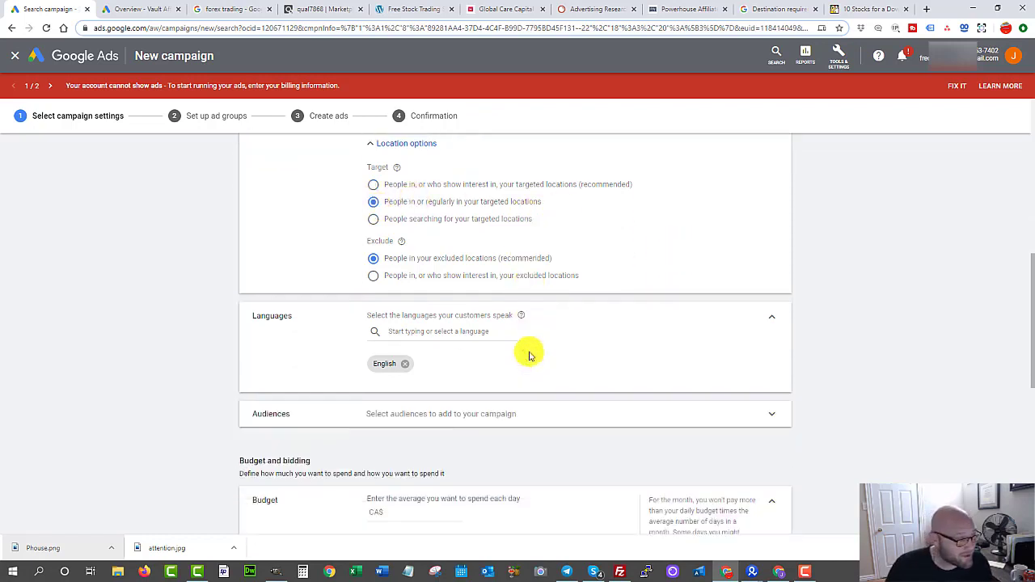
scroll(363, 377, down, 3)
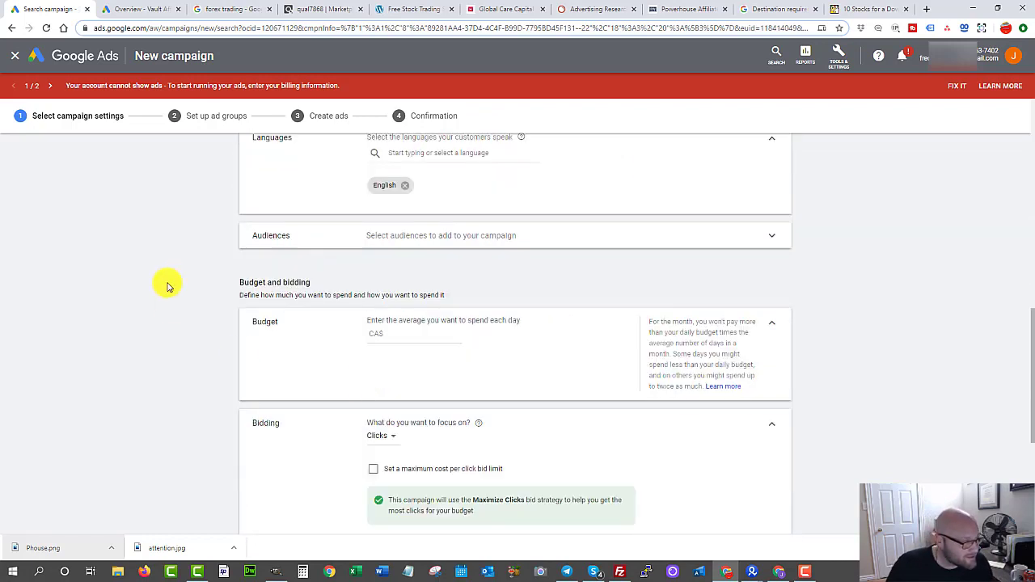
scroll(394, 308, down, 2)
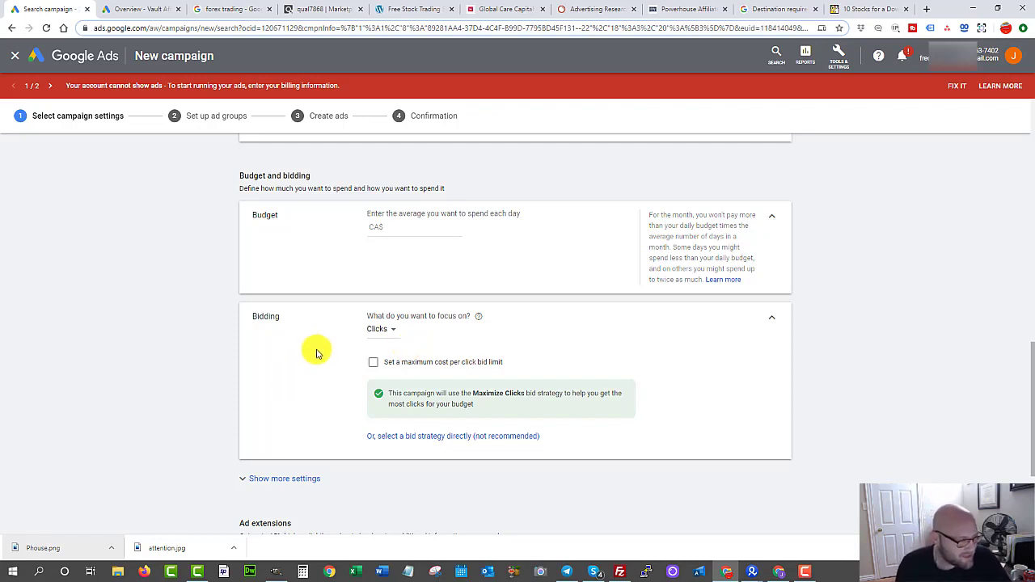
click(405, 225)
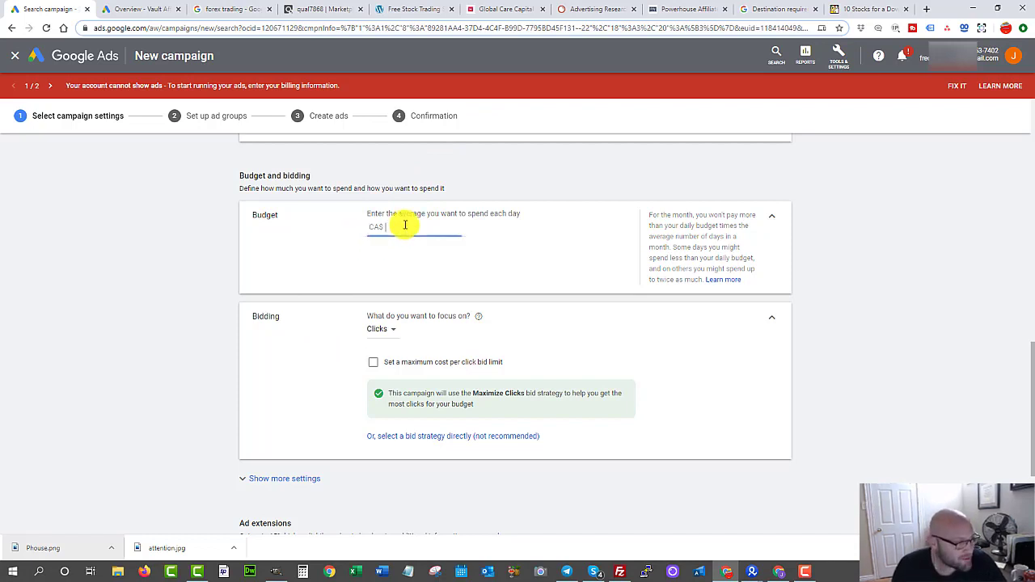
text(100)
click(585, 380)
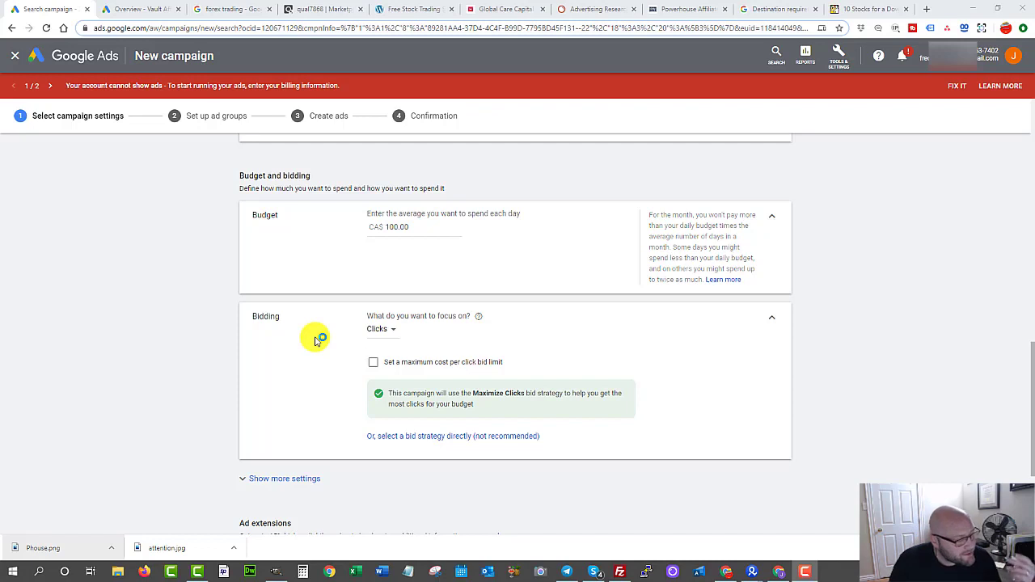
click(397, 230)
text(100.00)
Step: Review the bidding focus options, switch to selecting a bid strategy directly, and choose Manual CPC
click(379, 330)
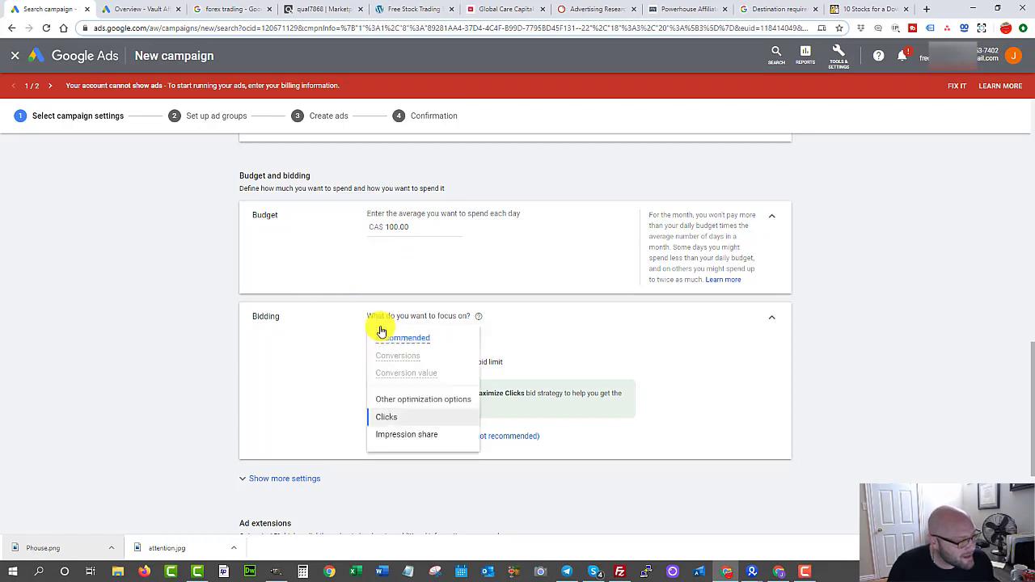
click(338, 367)
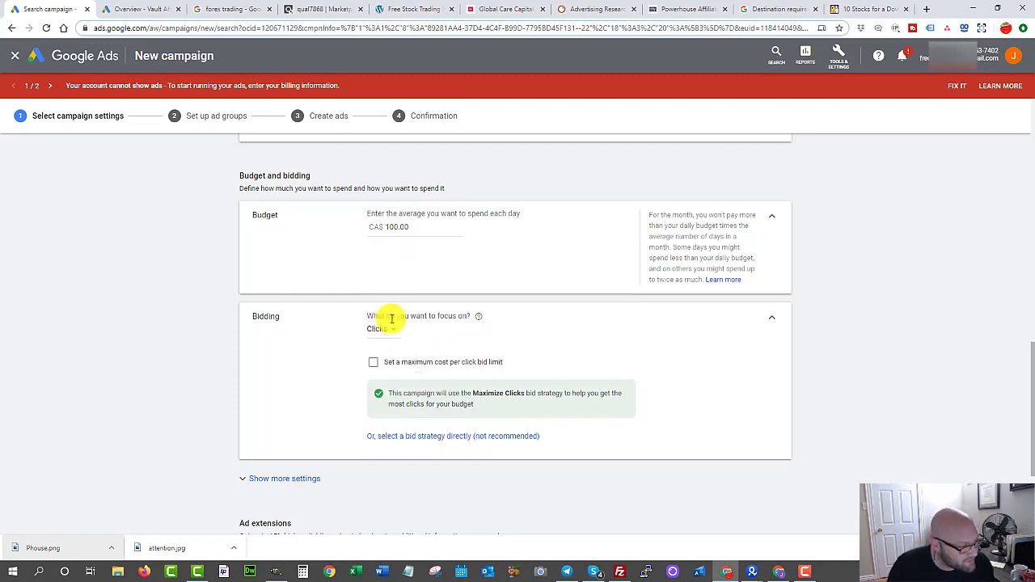
click(395, 437)
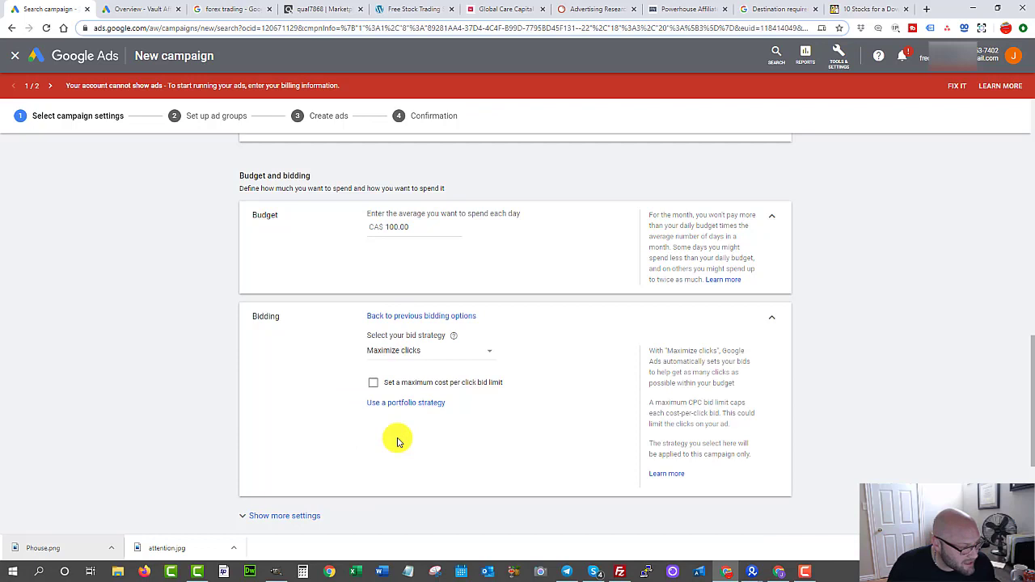
click(381, 356)
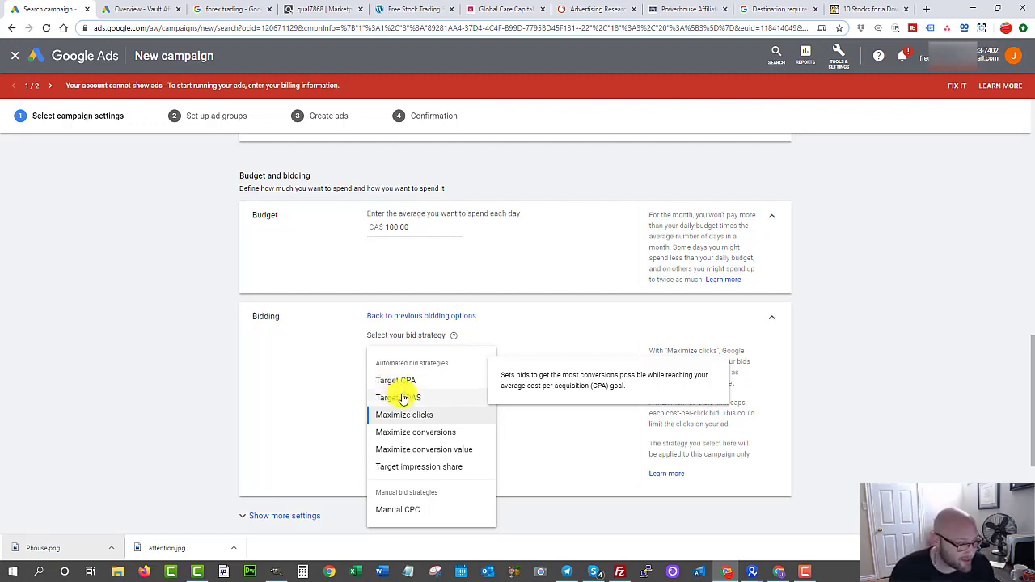
click(394, 511)
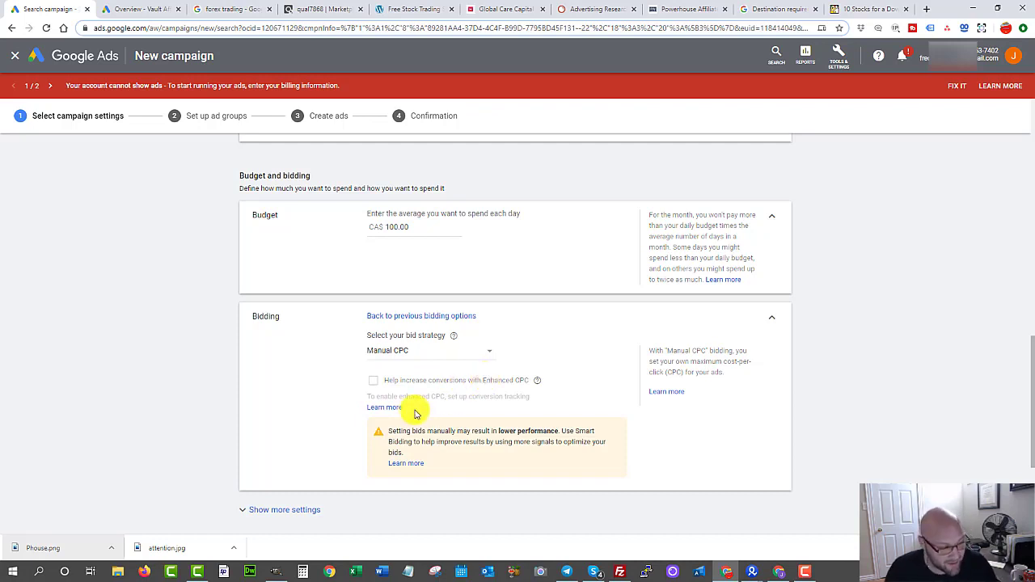
Step: Check the ad extensions section, then switch to Semrush and examine fool.ca's ad copies for callout phrases such as "Top Rated Stock Pickers"
scroll(301, 464, down, 2)
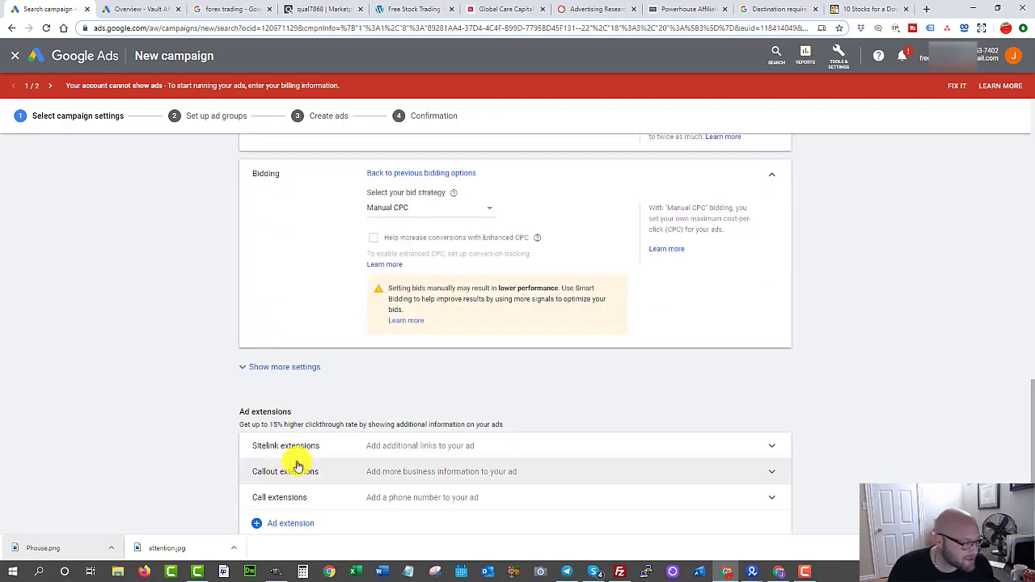
scroll(300, 377, down, 1)
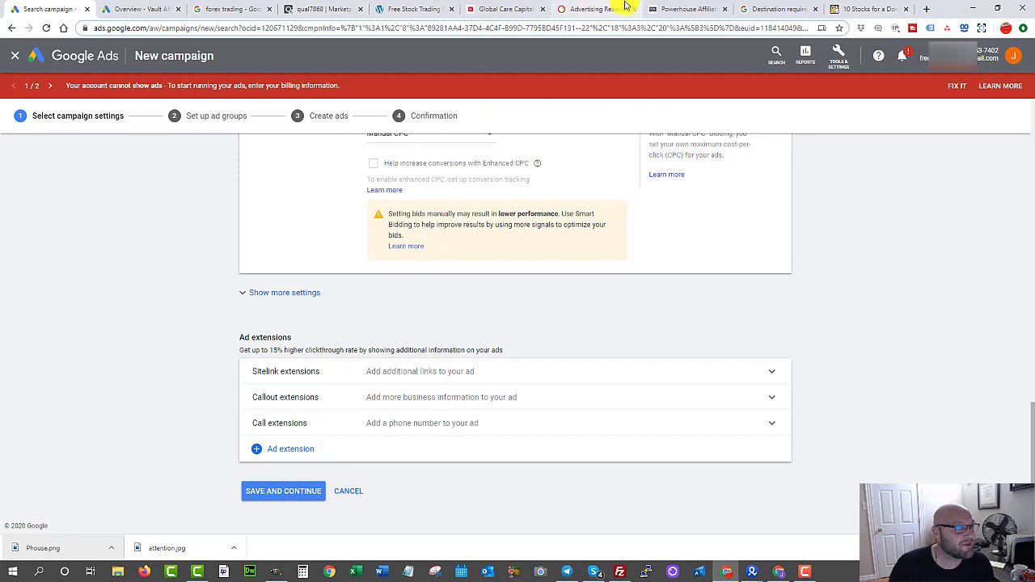
click(590, 8)
scroll(288, 264, up, 3)
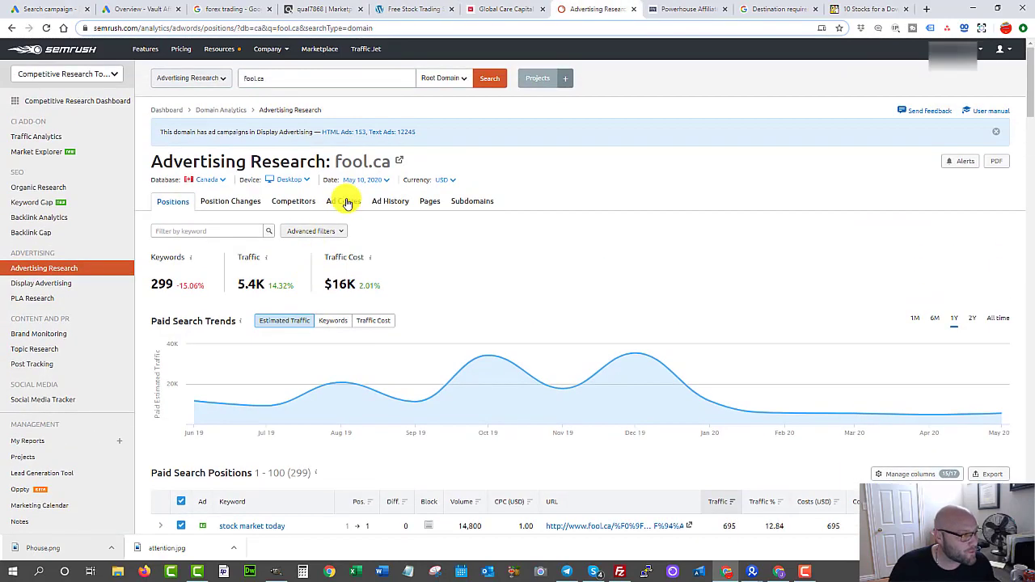
click(346, 201)
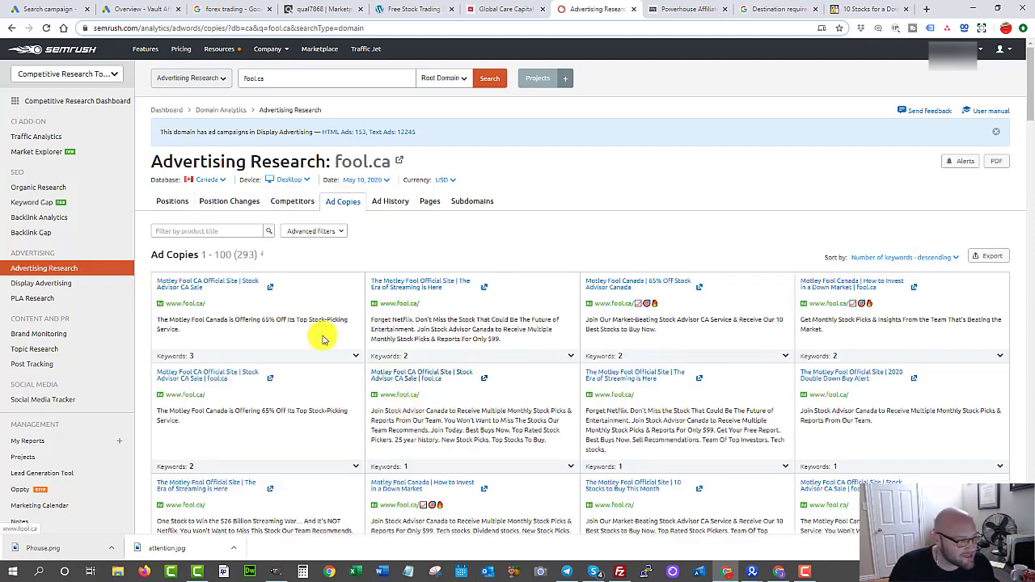
scroll(323, 431, down, 1)
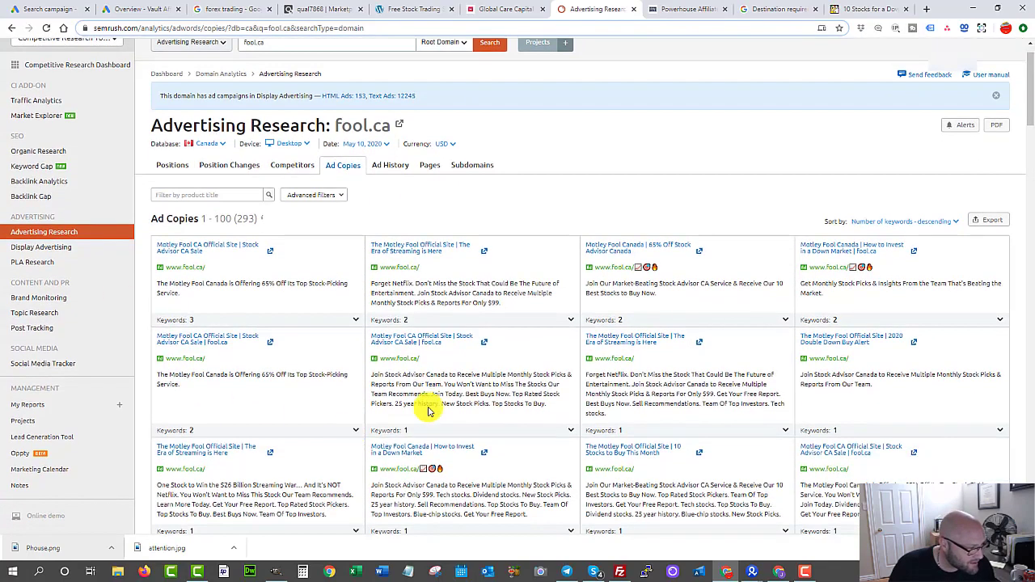
drag(549, 405, 513, 394)
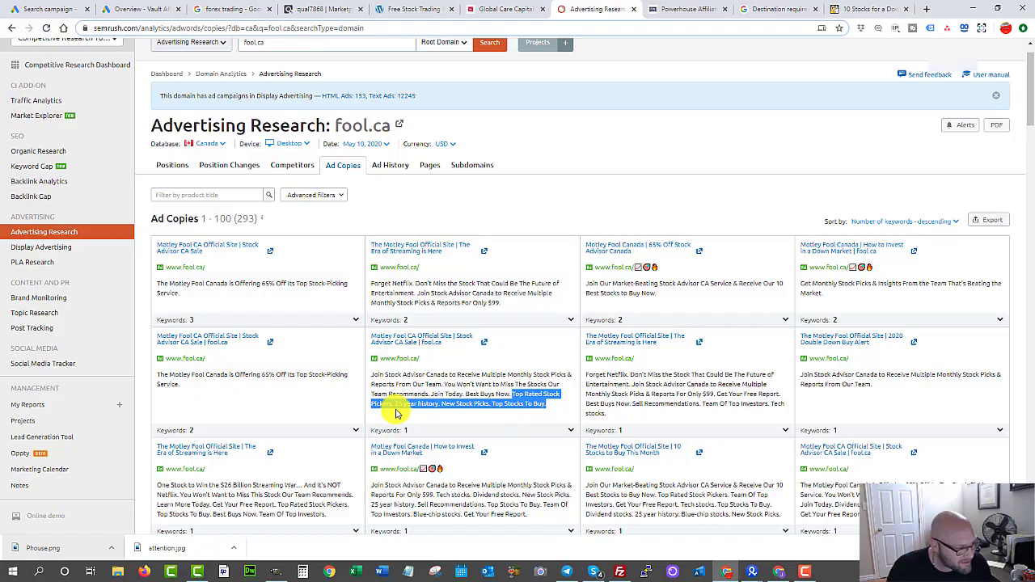
click(510, 400)
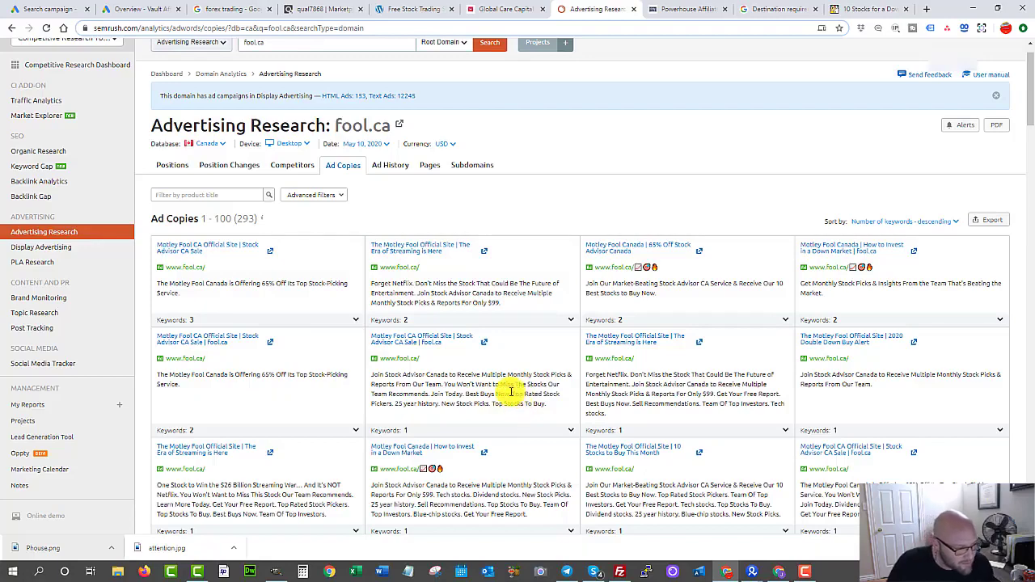
drag(508, 395, 566, 396)
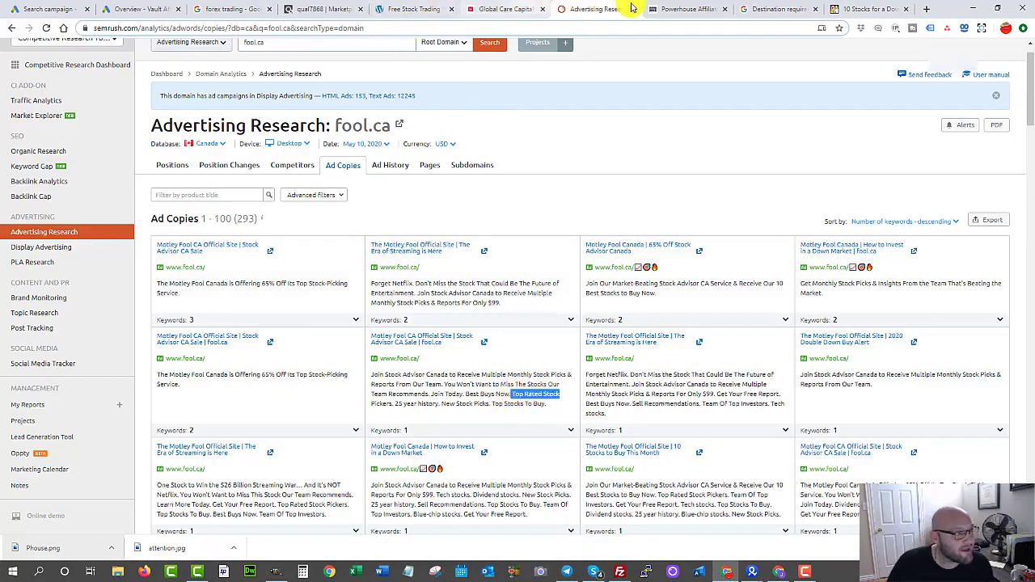
Step: Return to the Google Ads campaign draft, expand the callout extensions, and review the bidding, location and language settings
click(48, 9)
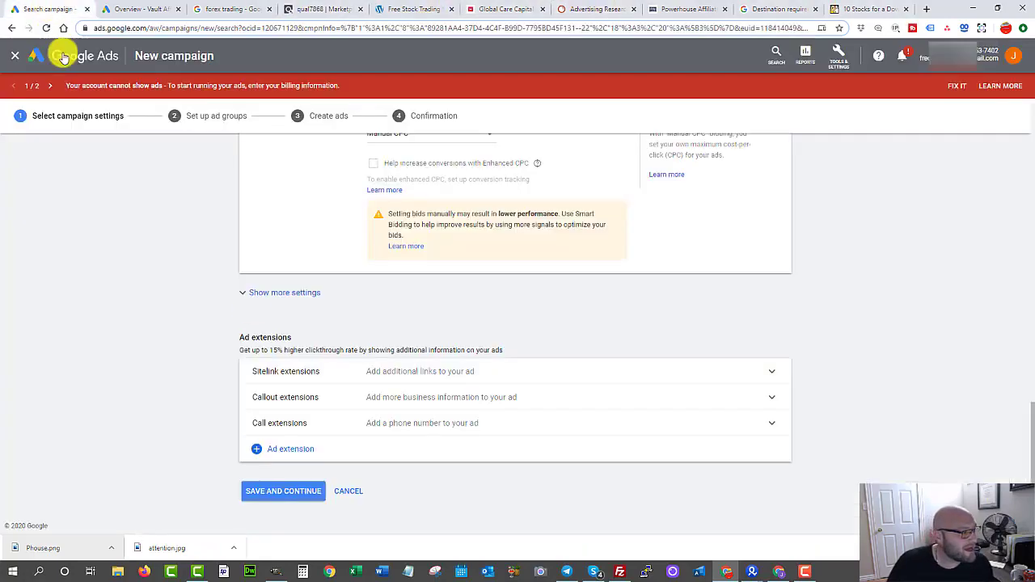
click(274, 402)
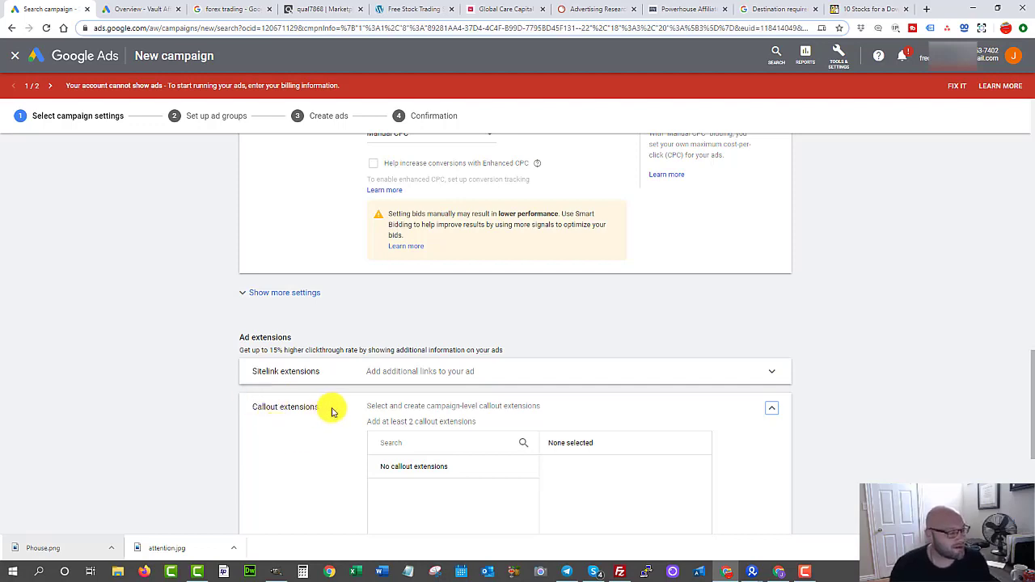
scroll(335, 408, down, 1)
scroll(335, 409, up, 4)
scroll(324, 396, down, 2)
scroll(305, 371, up, 3)
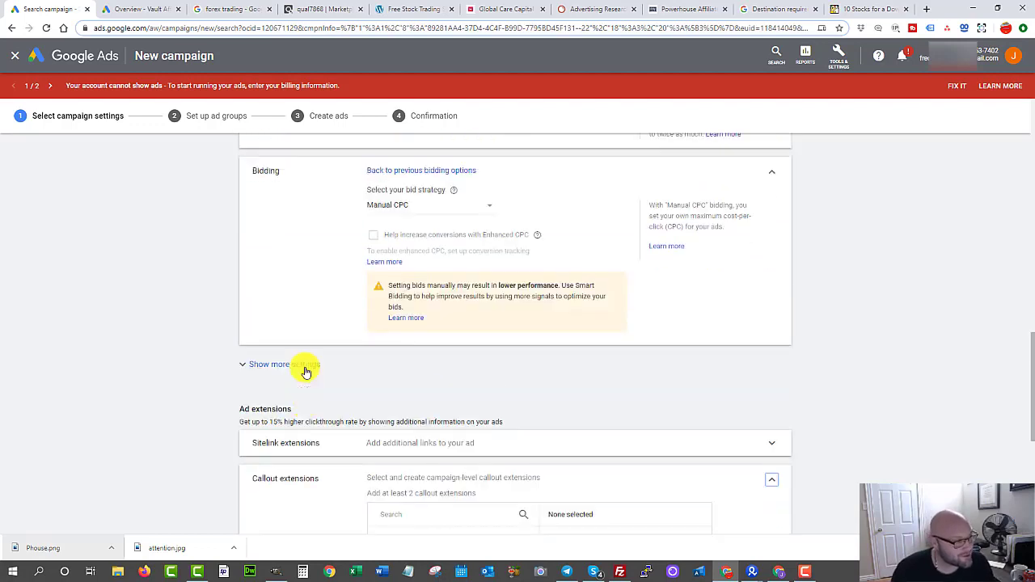
scroll(303, 368, up, 5)
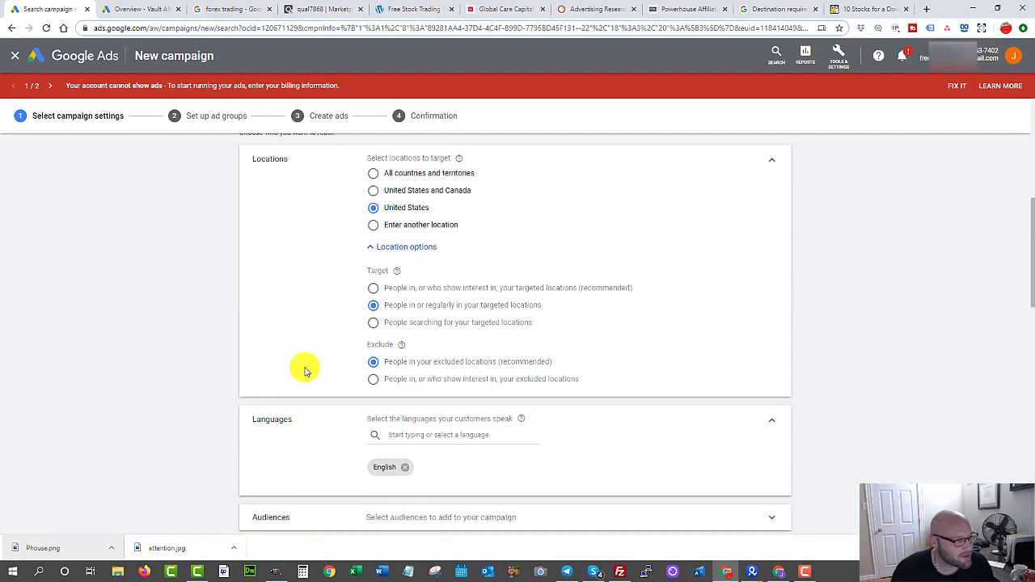
scroll(313, 371, down, 3)
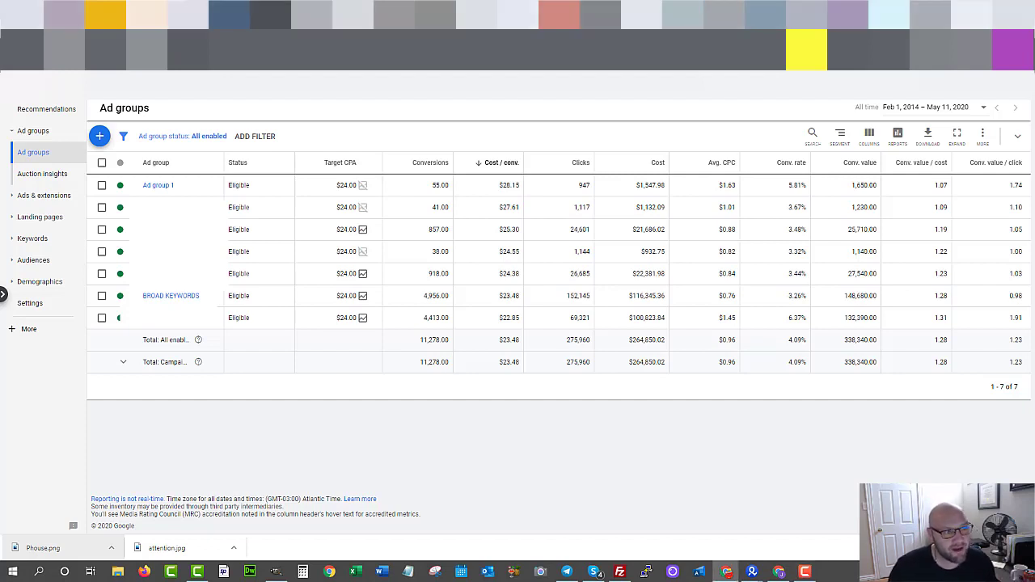
Step: Look up the Conversions entry among the existing account's tools, then return to the start of the new campaign's settings
click(806, 49)
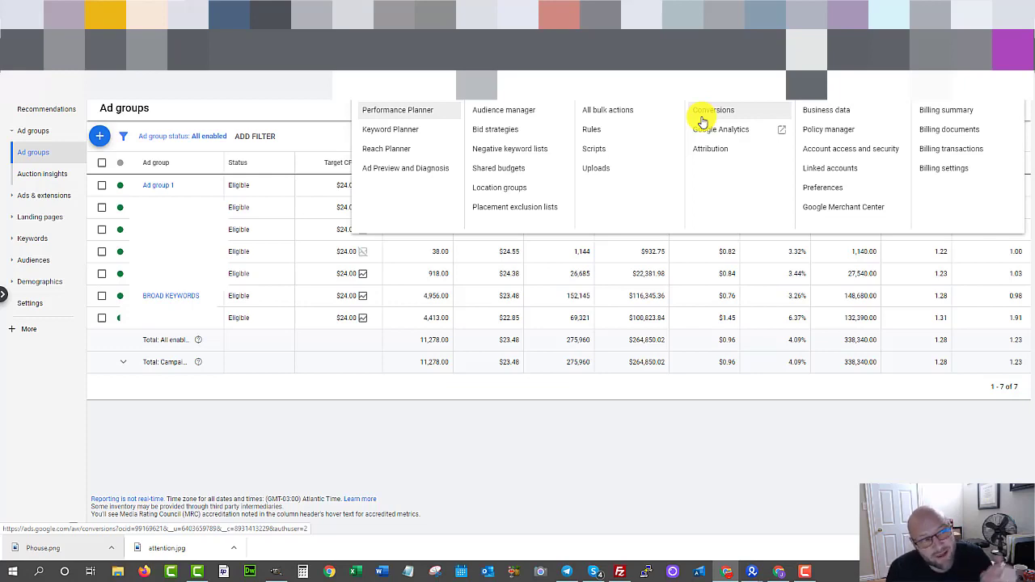
click(466, 442)
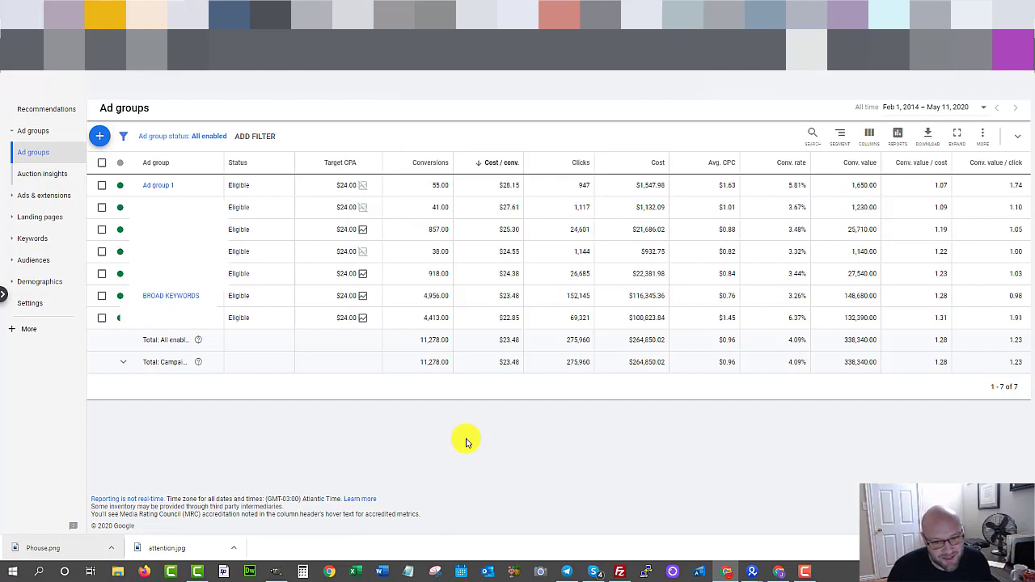
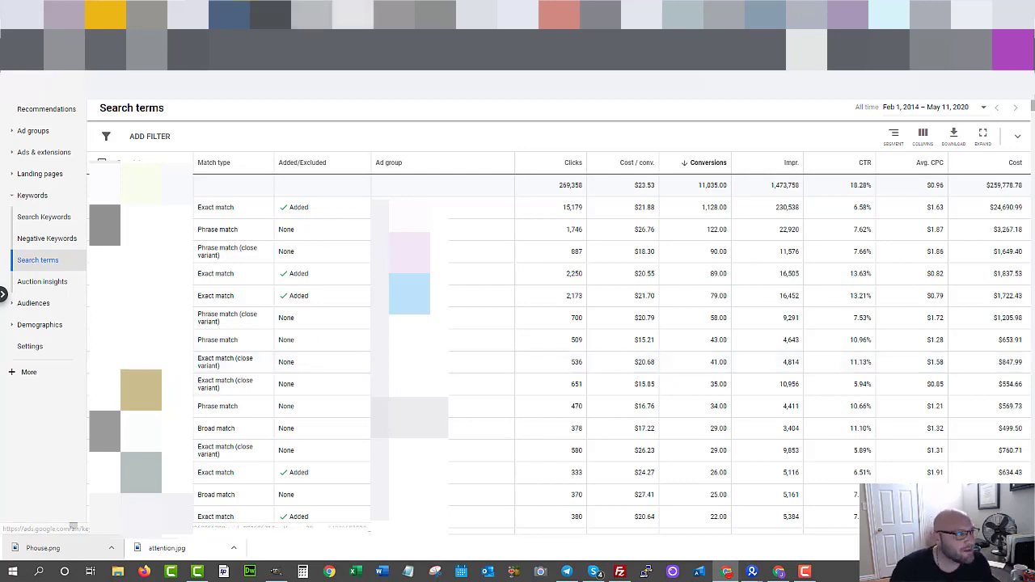
click(229, 15)
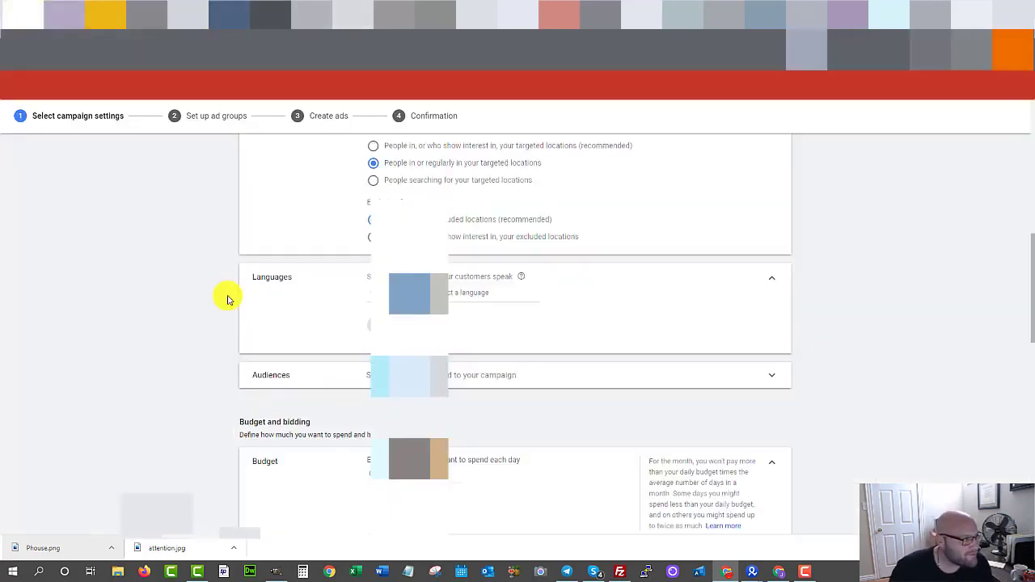
scroll(105, 346, up, 7)
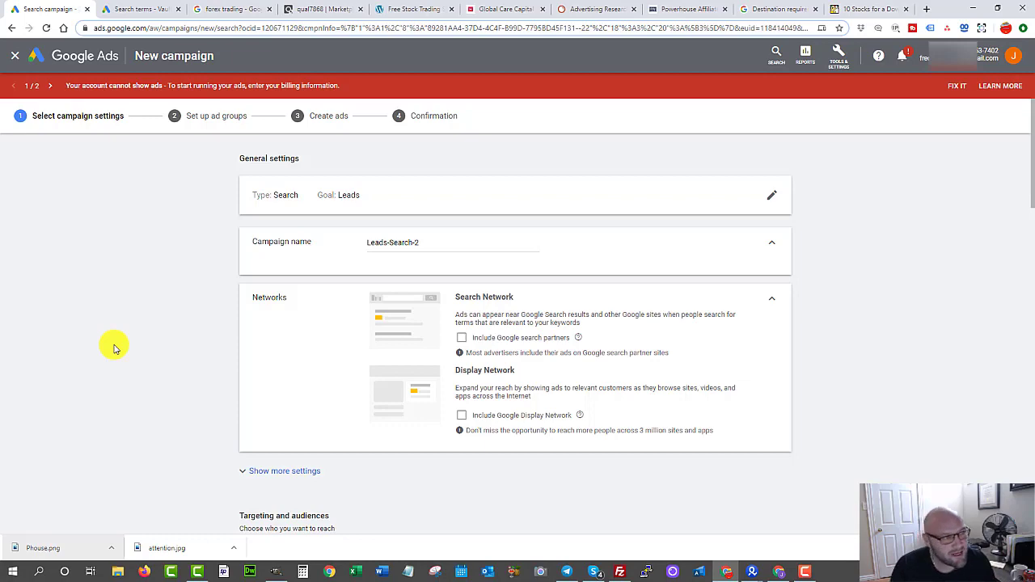
Step: Switch to the Powerhouse Affiliate site and compare the Free Starter Package with the Premium Member features, including the paid traffic case studies
click(671, 9)
scroll(574, 287, up, 1)
scroll(564, 278, up, 5)
scroll(347, 320, down, 2)
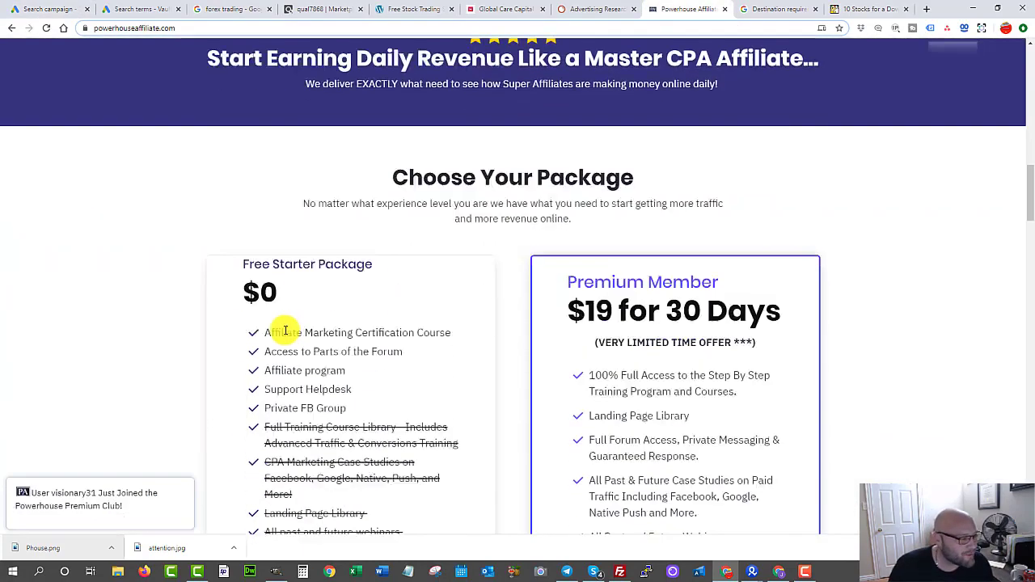
drag(385, 263, 219, 272)
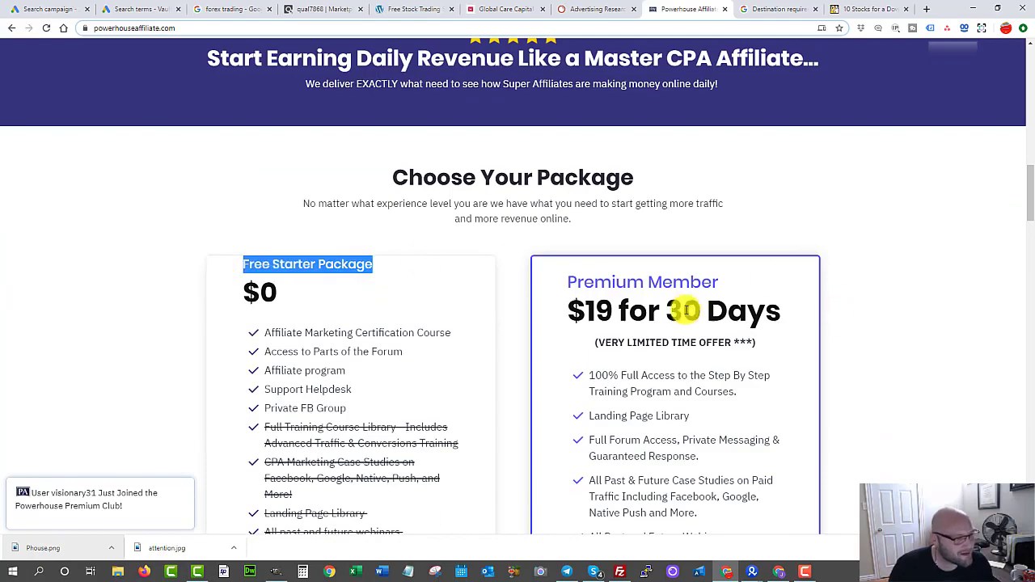
scroll(623, 299, down, 3)
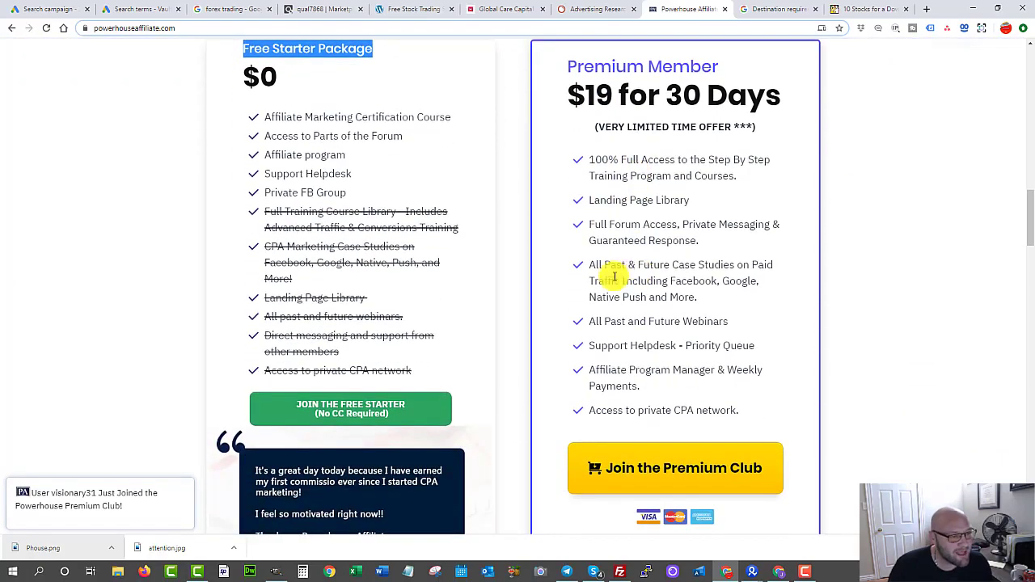
drag(588, 265, 686, 291)
click(687, 291)
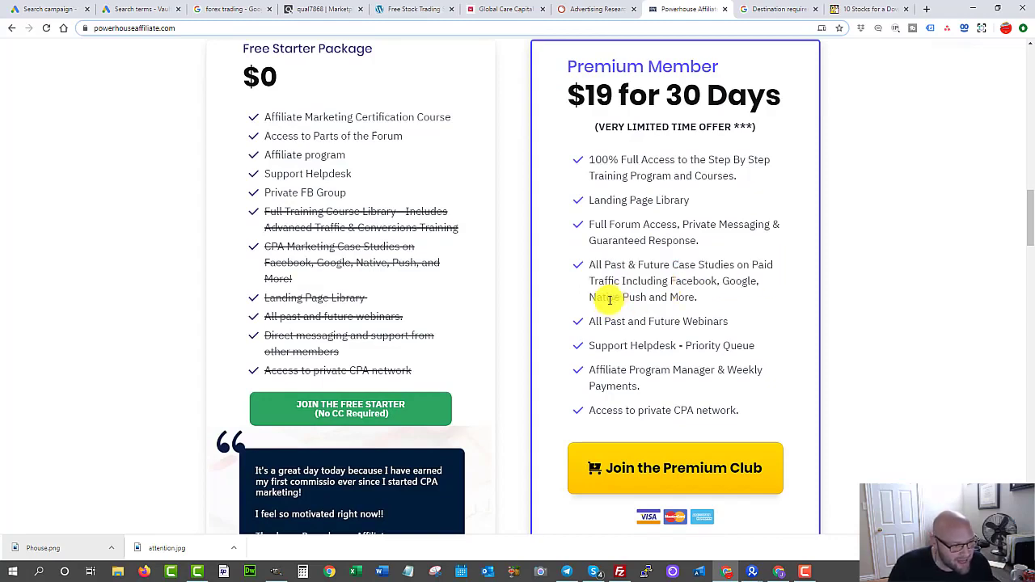
drag(609, 300, 654, 300)
click(654, 300)
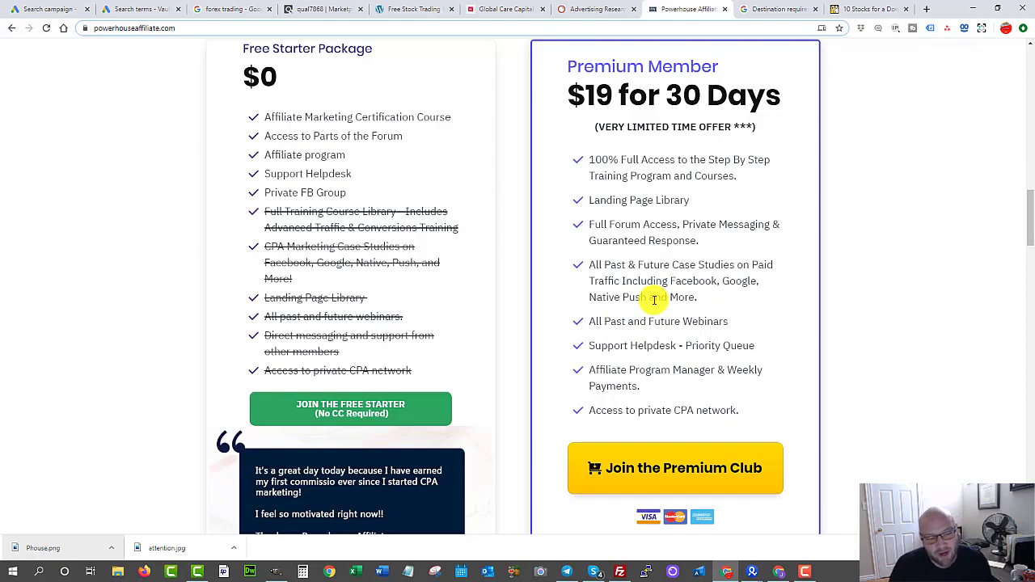